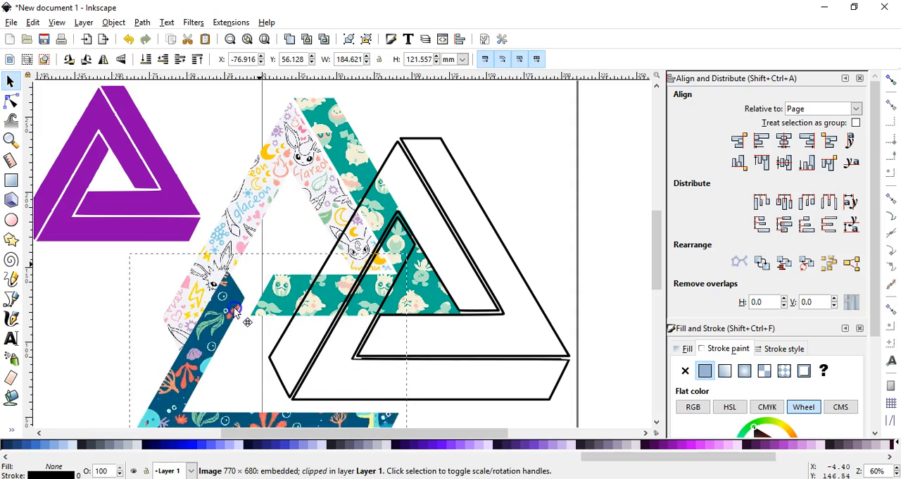
Move the green patterned piece and the white Eevee patterned piece apart from each other.
{"action": "left_click_drag", "start_coordinate": [381, 198], "coordinate": [541, 251]}
{"action": "left_click_drag", "start_coordinate": [294, 201], "coordinate": [291, 155]}
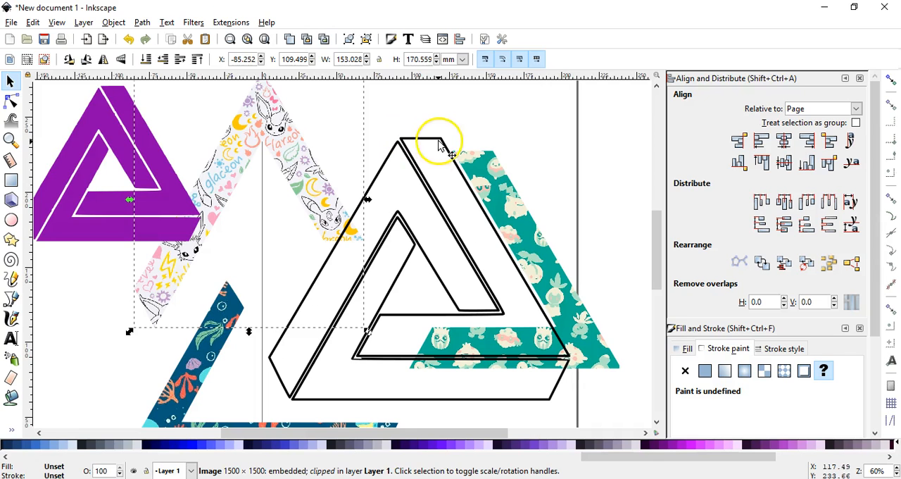
Shift the impossible triangle reference image slightly away from the purple triangle and choose the Default window layout.
{"action": "left_click_drag", "start_coordinate": [175, 207], "coordinate": [544, 234]}
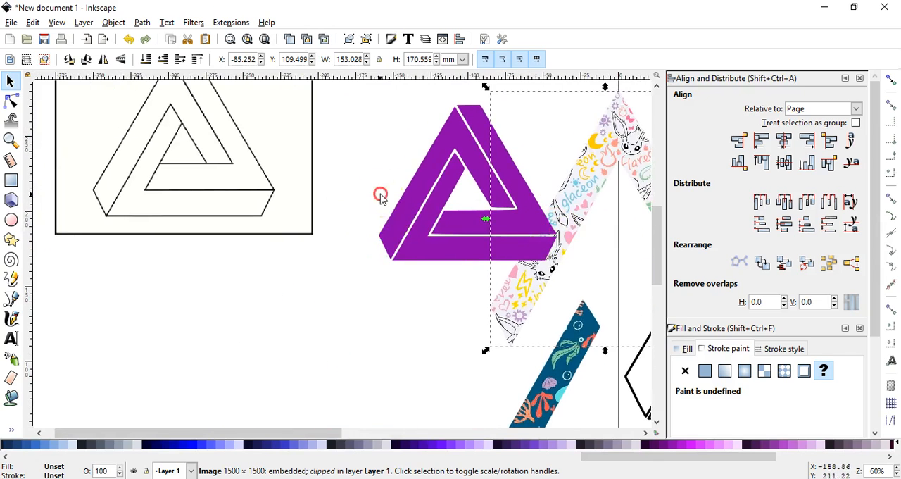
{"action": "left_click_drag", "start_coordinate": [380, 197], "coordinate": [467, 284]}
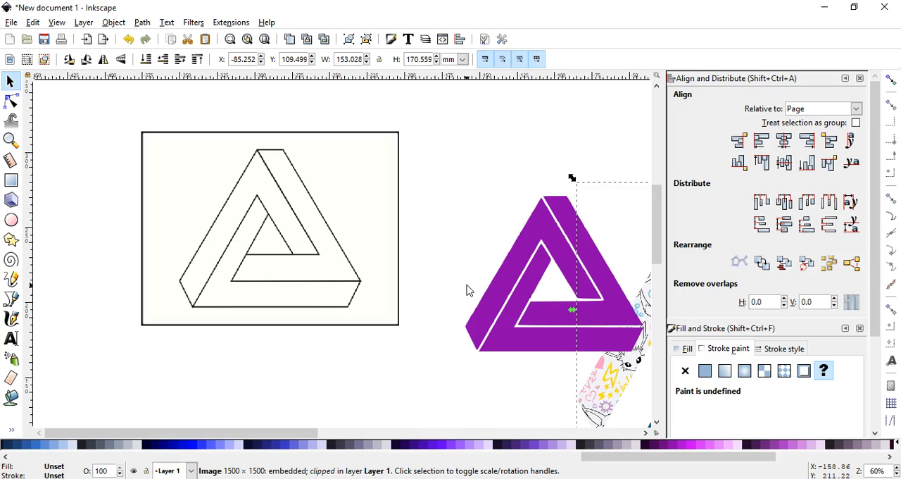
{"action": "left_click_drag", "start_coordinate": [376, 242], "coordinate": [355, 224]}
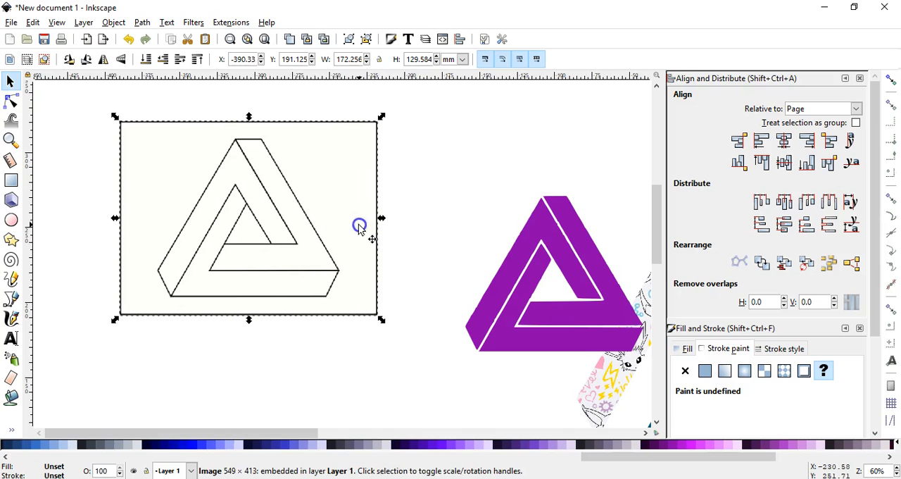
{"action": "left_click", "coordinate": [85, 115]}
{"action": "left_click", "coordinate": [57, 23]}
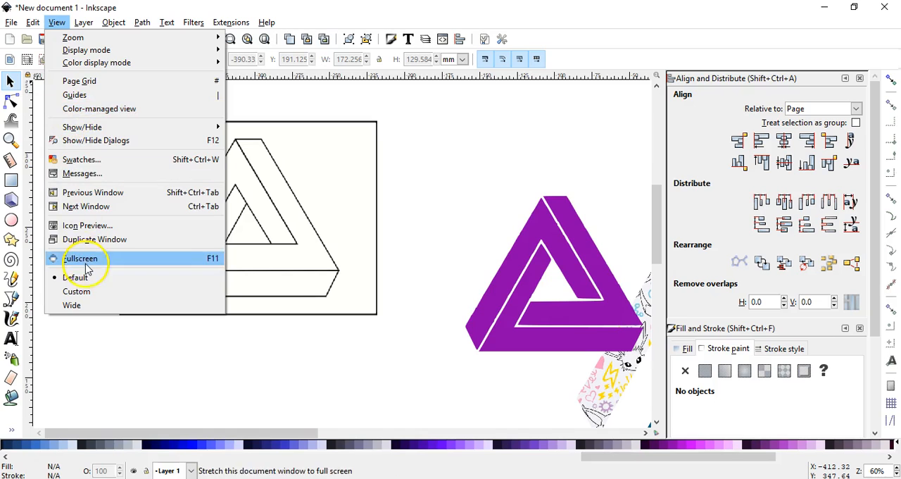
{"action": "left_click", "coordinate": [80, 278]}
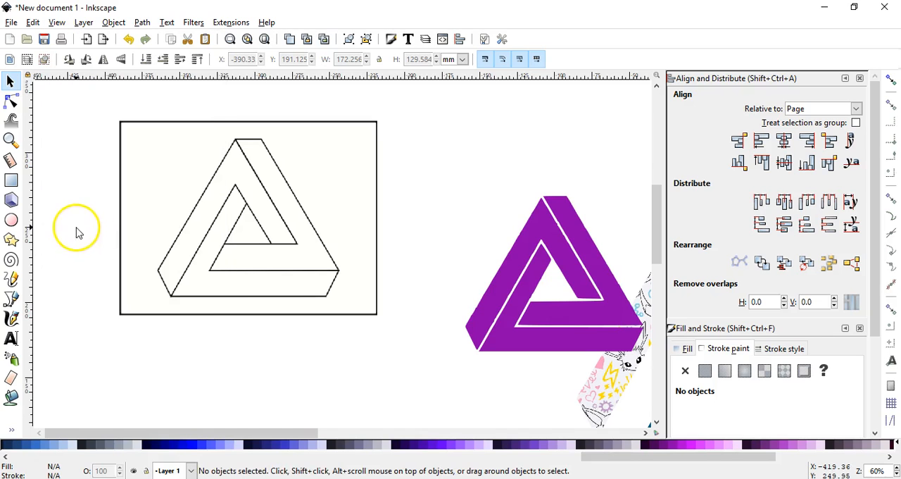
Fill the three bounded sections of the reference triangle with purple using the bucket fill.
{"action": "left_click", "coordinate": [11, 399]}
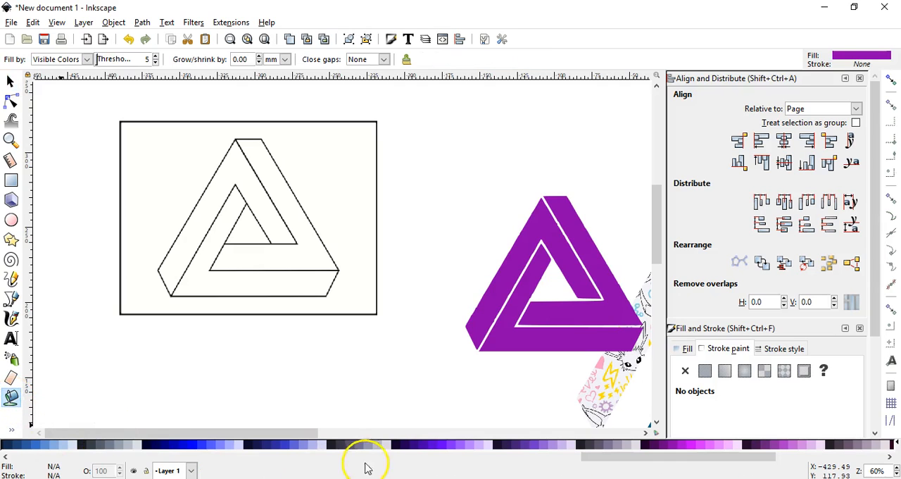
{"action": "left_click", "coordinate": [277, 281]}
{"action": "left_click", "coordinate": [308, 246]}
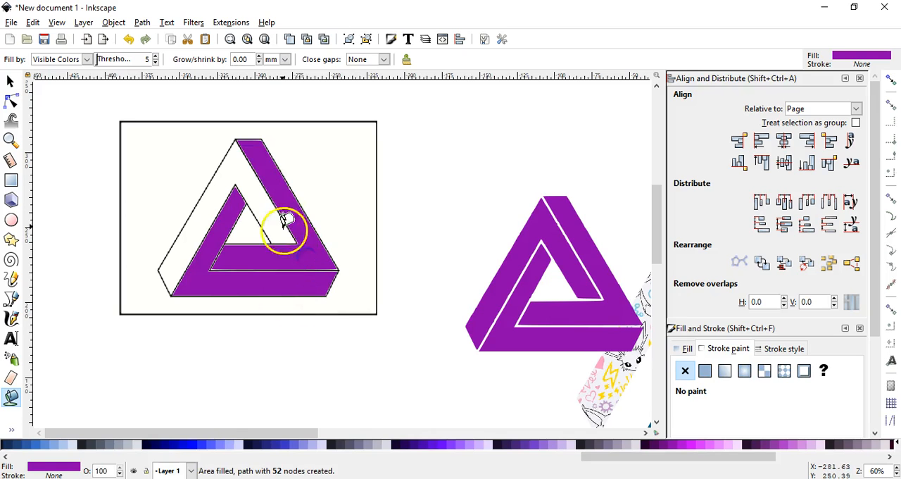
{"action": "left_click", "coordinate": [255, 186]}
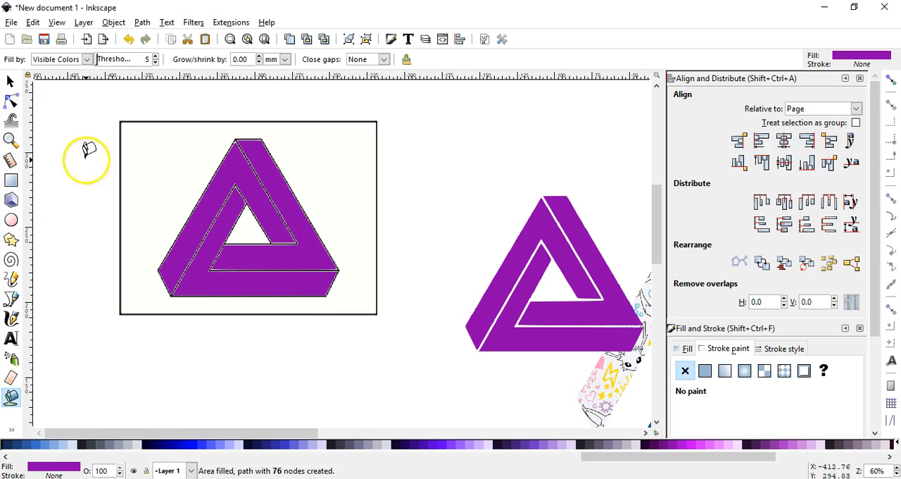
Move the reference image out from behind the three purple filled shapes.
{"action": "left_click", "coordinate": [12, 82]}
{"action": "left_click", "coordinate": [385, 177]}
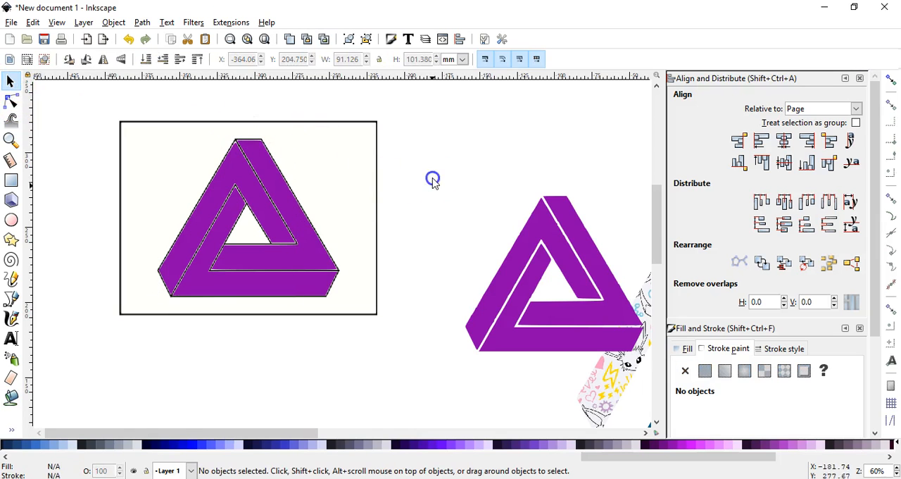
{"action": "left_click_drag", "start_coordinate": [358, 267], "coordinate": [134, 243]}
{"action": "left_click", "coordinate": [385, 190]}
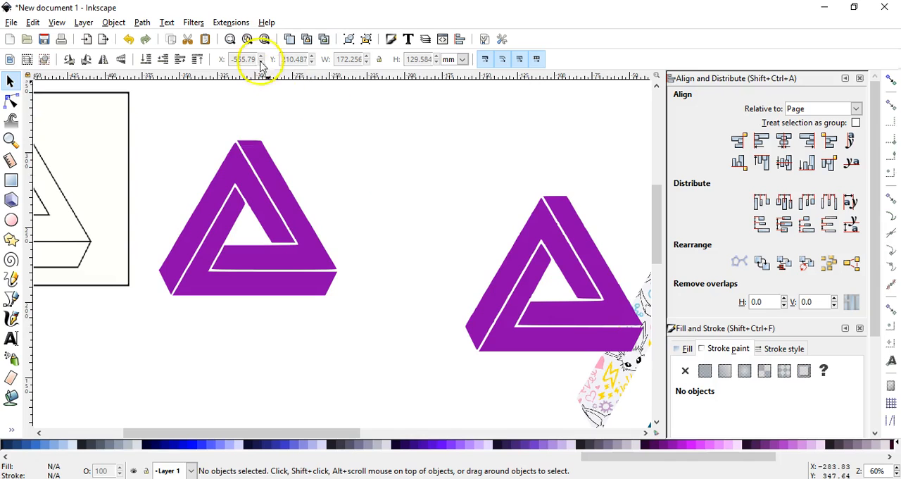
Select the three newly filled purple shapes and group them into one triangle.
{"action": "left_click_drag", "start_coordinate": [154, 106], "coordinate": [421, 335]}
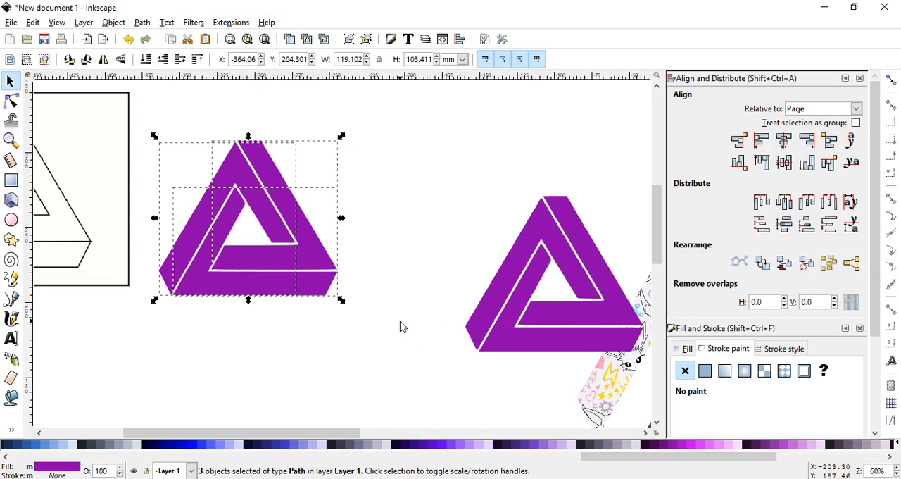
{"action": "key", "text": "ctrl+g"}
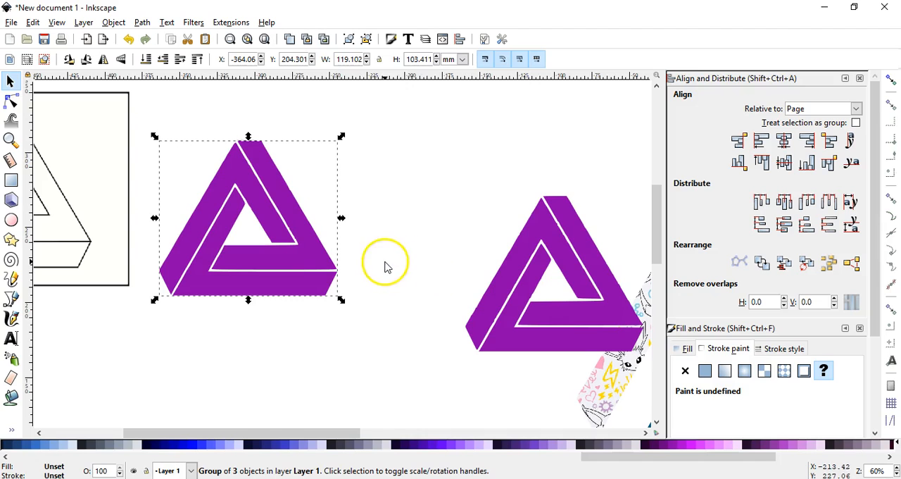
{"action": "right_click", "coordinate": [320, 263]}
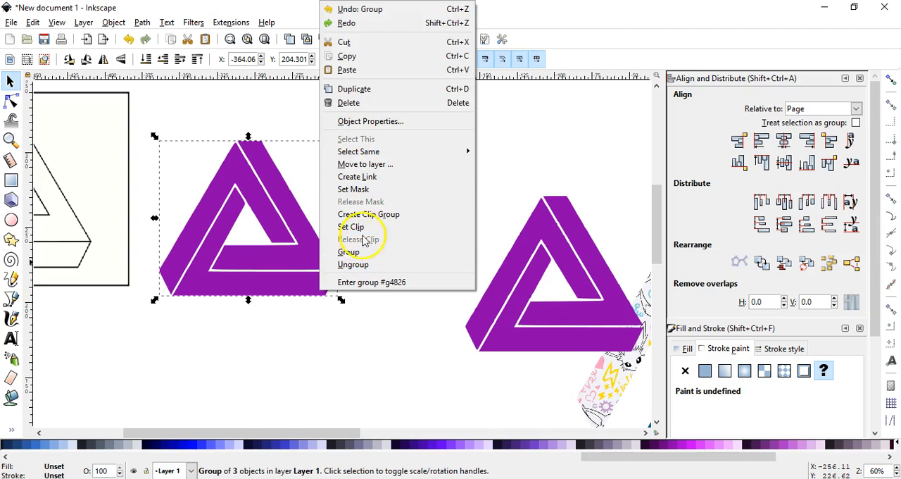
{"action": "left_click", "coordinate": [504, 148]}
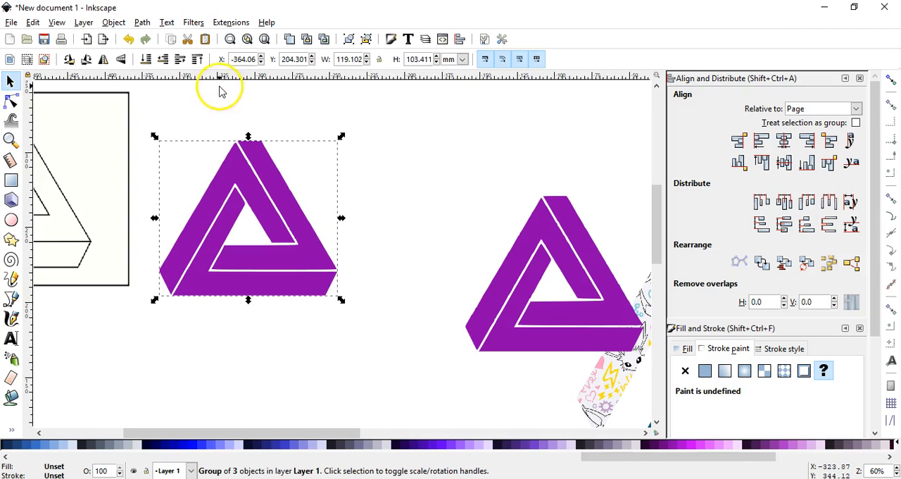
Delete the old purple triangle, the black outline triangle and the three patterned pieces on and around the page.
{"action": "left_click", "coordinate": [265, 39]}
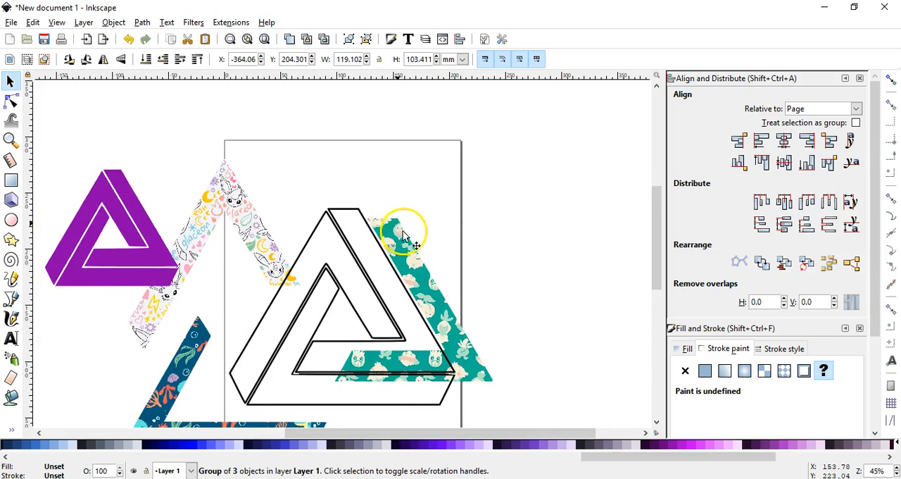
{"action": "scroll", "coordinate": [403, 239], "scroll_direction": "up", "scroll_amount": 1}
{"action": "scroll", "coordinate": [415, 255], "scroll_direction": "down", "scroll_amount": 3}
{"action": "left_click", "coordinate": [269, 211]}
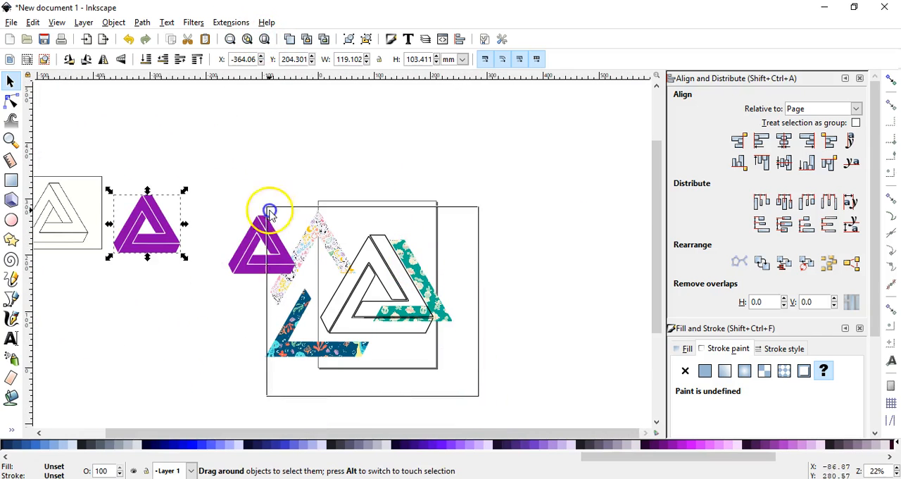
{"action": "left_click_drag", "start_coordinate": [269, 211], "coordinate": [223, 168]}
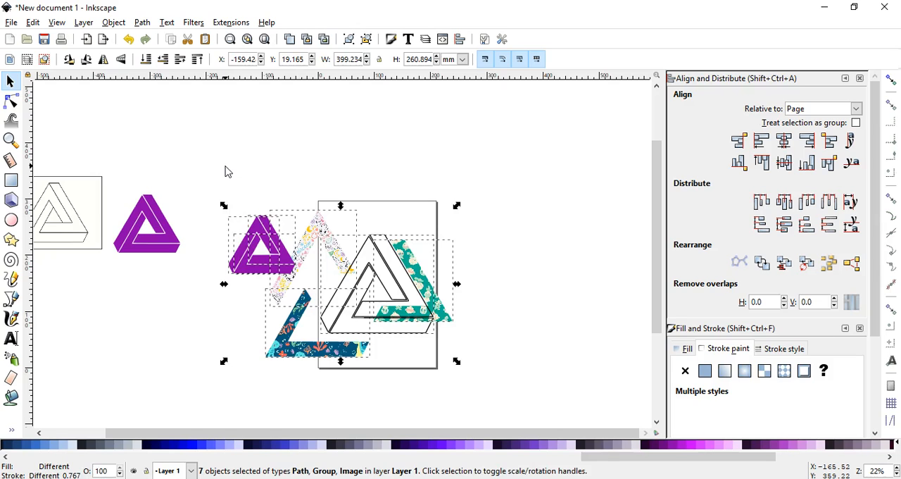
{"action": "key", "text": "Delete"}
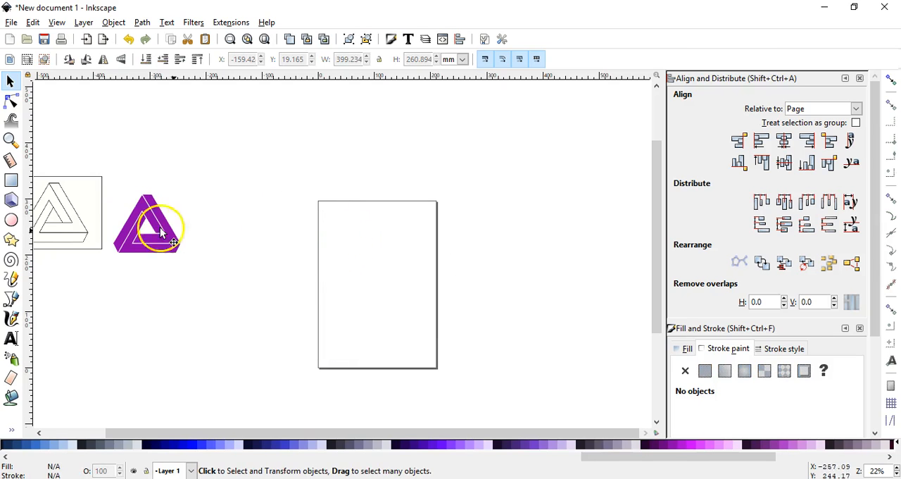
Move the grouped triangle onto the page and enlarge it to about 201 by 174 mm, nearly filling the page width.
{"action": "left_click", "coordinate": [138, 224]}
{"action": "left_click_drag", "start_coordinate": [133, 227], "coordinate": [364, 279]}
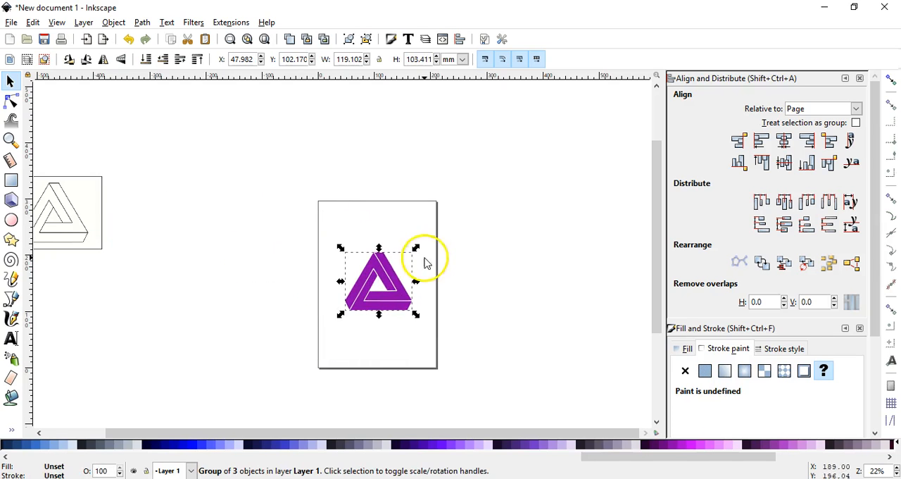
{"action": "left_click_drag", "start_coordinate": [415, 247], "coordinate": [444, 227]}
{"action": "left_click_drag", "start_coordinate": [408, 308], "coordinate": [390, 324]}
{"action": "left_click_drag", "start_coordinate": [428, 237], "coordinate": [439, 226]}
{"action": "left_click_drag", "start_coordinate": [423, 313], "coordinate": [418, 316]}
{"action": "left_click_drag", "start_coordinate": [434, 230], "coordinate": [441, 225]}
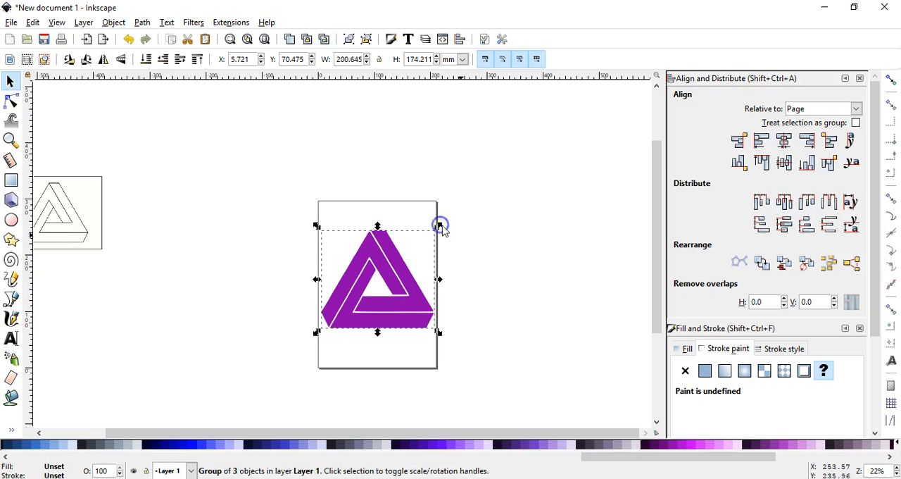
{"action": "left_click", "coordinate": [374, 187]}
{"action": "left_click", "coordinate": [264, 38]}
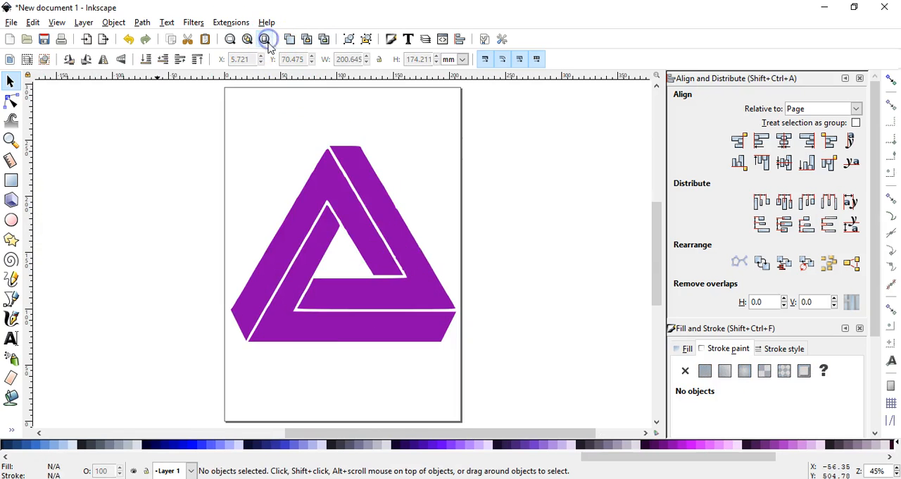
Duplicate the grouped triangle and place the copy well clear of the page, at about X 467 mm.
{"action": "left_click", "coordinate": [403, 246]}
{"action": "left_click_drag", "start_coordinate": [402, 244], "coordinate": [407, 251]}
{"action": "left_click", "coordinate": [476, 242]}
{"action": "left_click", "coordinate": [426, 259]}
{"action": "key", "text": "ctrl+d"}
{"action": "left_click_drag", "start_coordinate": [293, 293], "coordinate": [275, 281]}
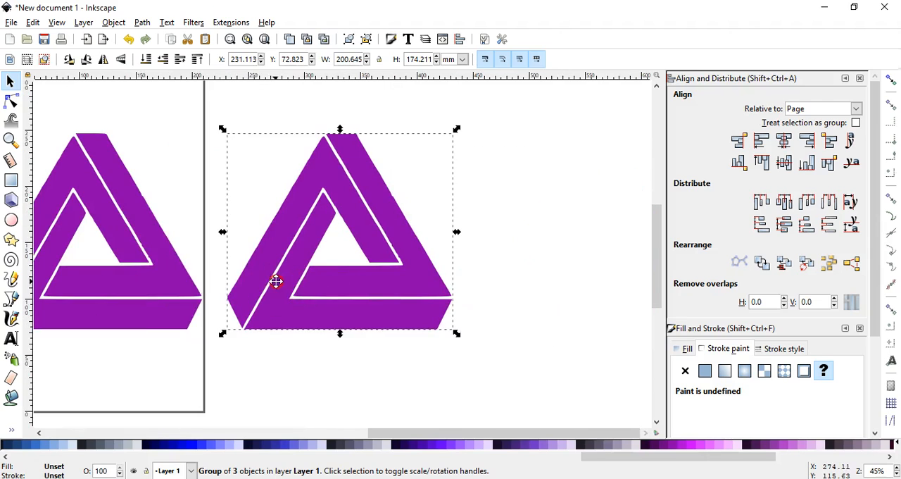
{"action": "right_click", "coordinate": [143, 262]}
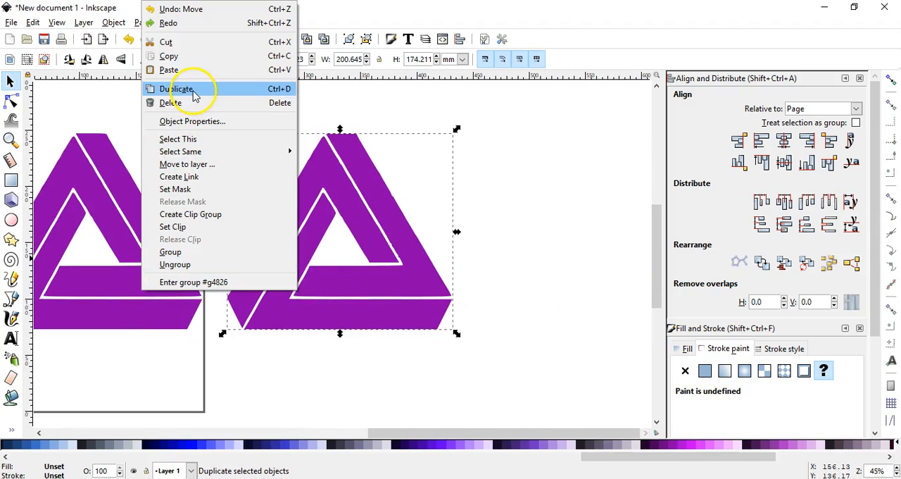
{"action": "left_click", "coordinate": [497, 195]}
{"action": "left_click_drag", "start_coordinate": [362, 215], "coordinate": [330, 218]}
{"action": "left_click", "coordinate": [512, 212]}
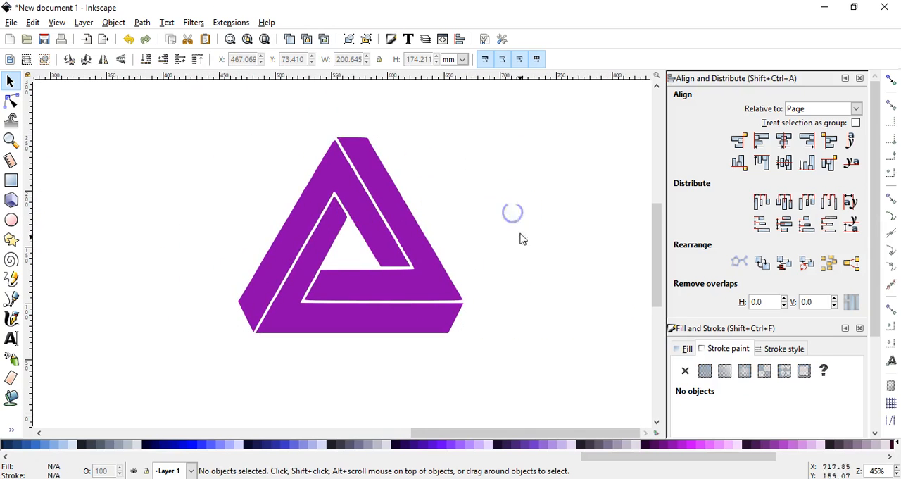
Switch to the browser, compare the open pattern images and copy the dark blue underwater Pokémon pattern.
{"action": "key", "text": "alt+Tab"}
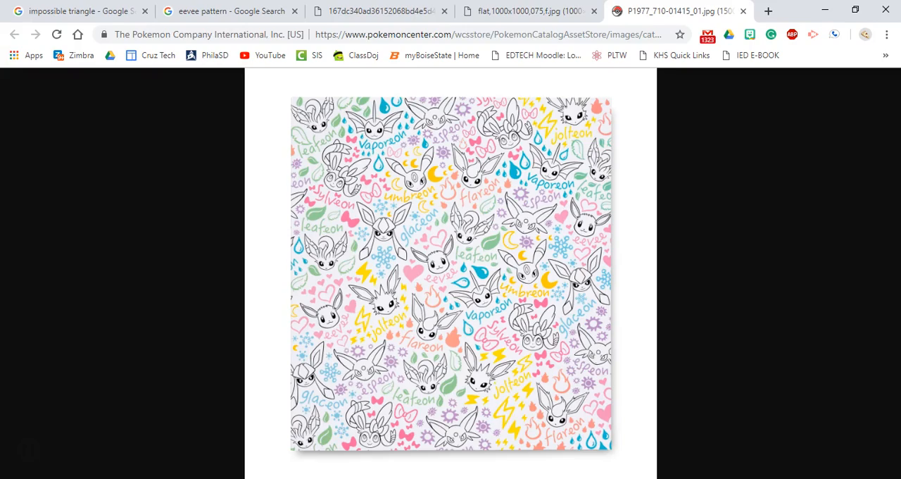
{"action": "left_click", "coordinate": [502, 9]}
{"action": "left_click", "coordinate": [382, 10]}
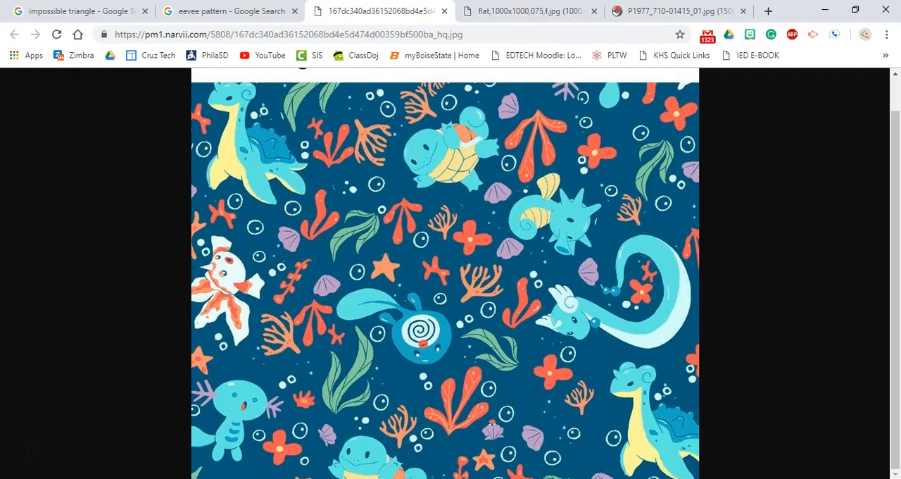
{"action": "left_click", "coordinate": [525, 11]}
{"action": "left_click", "coordinate": [628, 12]}
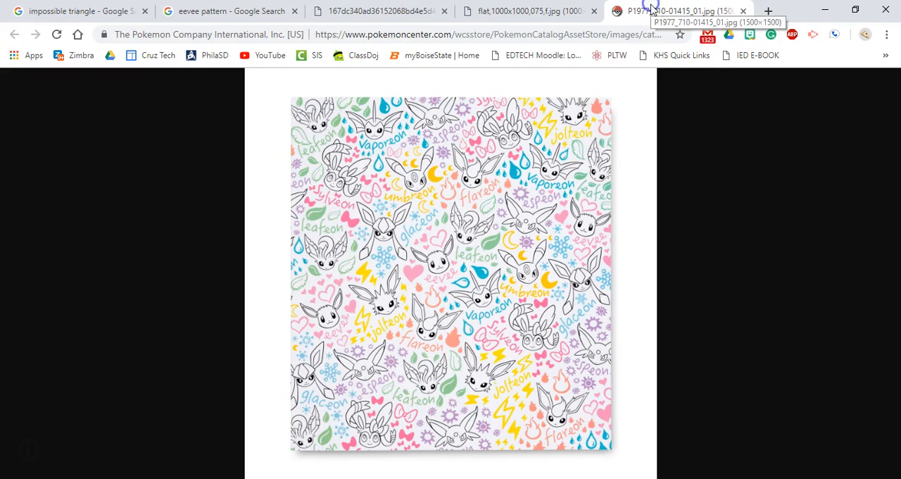
{"action": "left_click", "coordinate": [510, 10]}
{"action": "left_click", "coordinate": [380, 10]}
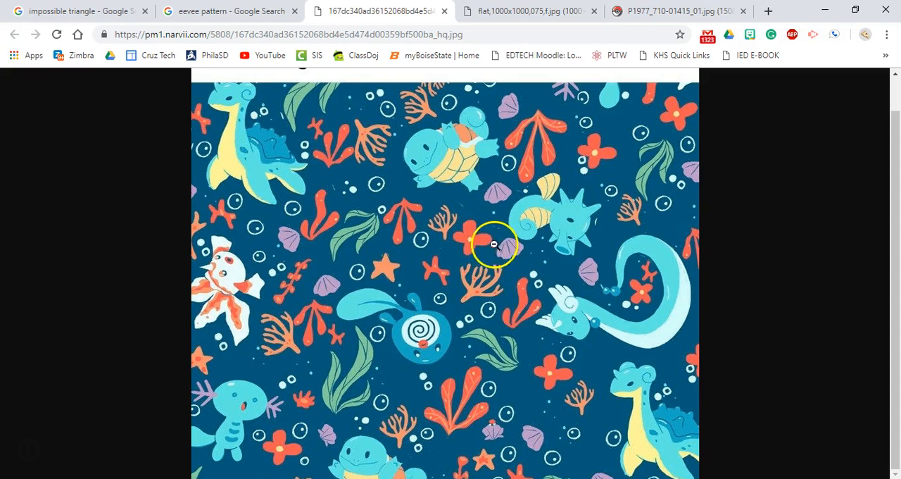
{"action": "right_click", "coordinate": [397, 216]}
{"action": "left_click", "coordinate": [426, 250]}
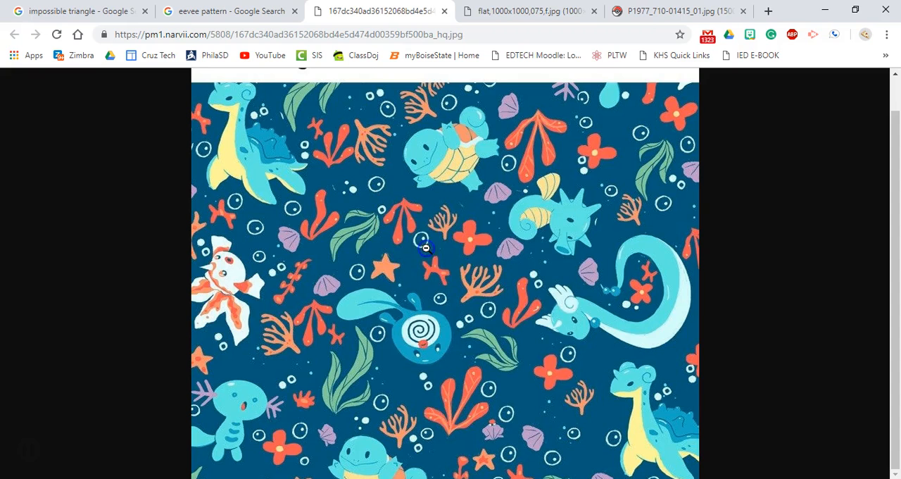
Switch back to Inkscape, paste the pattern image over the duplicate triangle and lower it behind the triangle.
{"action": "key", "text": "alt+Tab"}
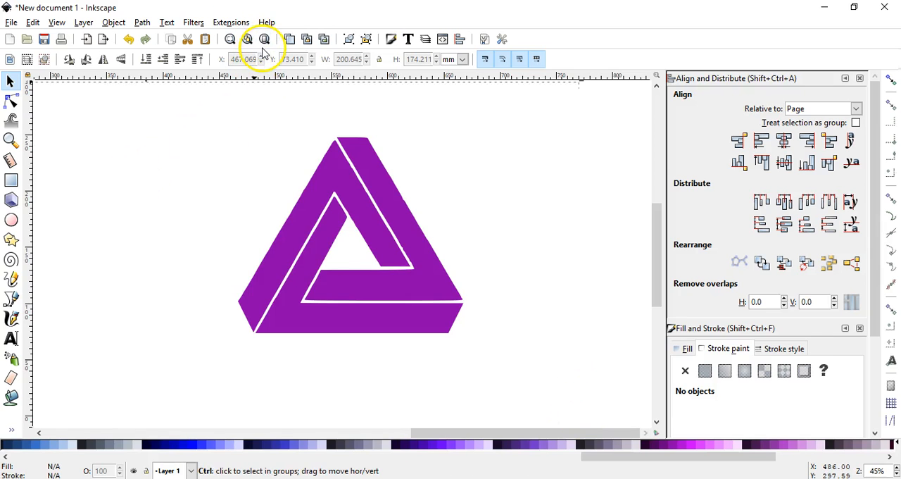
{"action": "key", "text": "ctrl+v"}
{"action": "left_click_drag", "start_coordinate": [420, 229], "coordinate": [334, 322]}
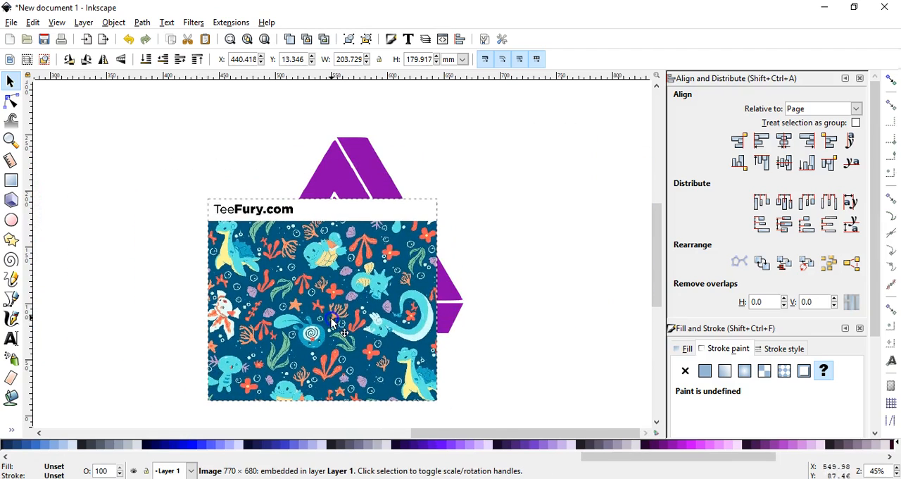
{"action": "left_click", "coordinate": [147, 59]}
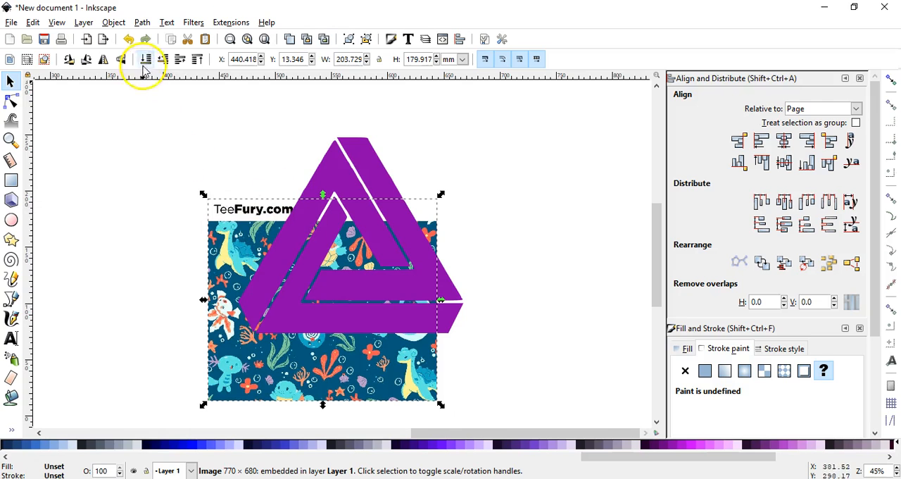
Enlarge the pattern image to about 257 by 220 mm and position it behind the whole triangle.
{"action": "left_click_drag", "start_coordinate": [316, 357], "coordinate": [303, 341]}
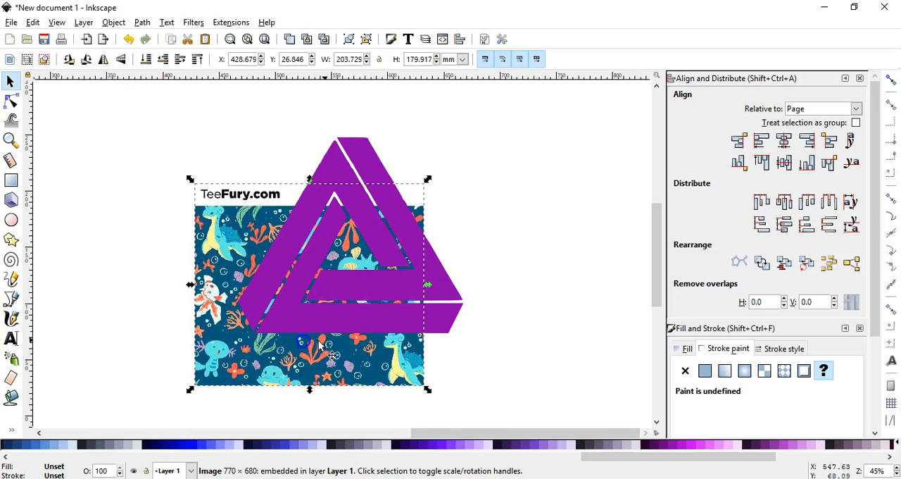
{"action": "left_click_drag", "start_coordinate": [427, 178], "coordinate": [487, 134]}
{"action": "mouse_move", "coordinate": [470, 188]}
{"action": "left_mouse_down"}
{"action": "mouse_move", "coordinate": [427, 388]}
{"action": "mouse_move", "coordinate": [332, 408]}
{"action": "mouse_move", "coordinate": [342, 376]}
{"action": "mouse_move", "coordinate": [463, 191]}
{"action": "mouse_move", "coordinate": [442, 189]}
{"action": "mouse_move", "coordinate": [456, 188]}
{"action": "left_mouse_up"}
{"action": "left_click", "coordinate": [317, 238]}
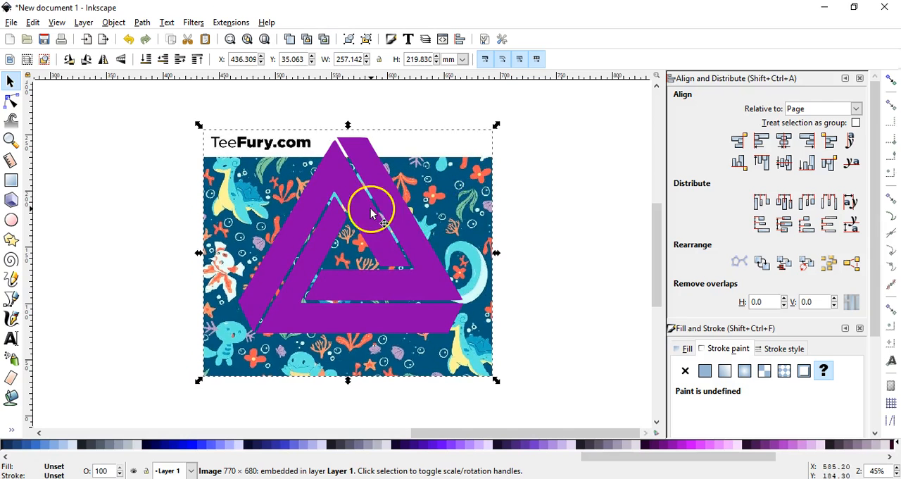
Ungroup the duplicate purple triangle so its three sections are separate, then clear the selection.
{"action": "left_click", "coordinate": [357, 209]}
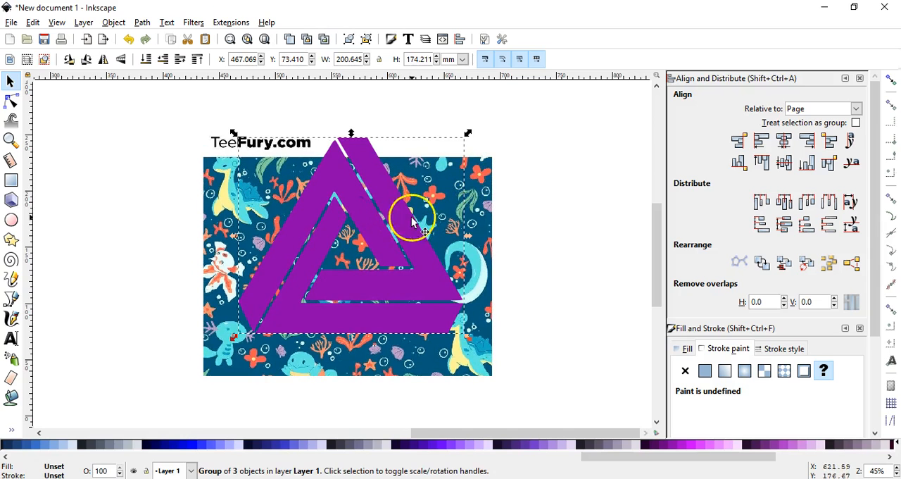
{"action": "right_click", "coordinate": [372, 218]}
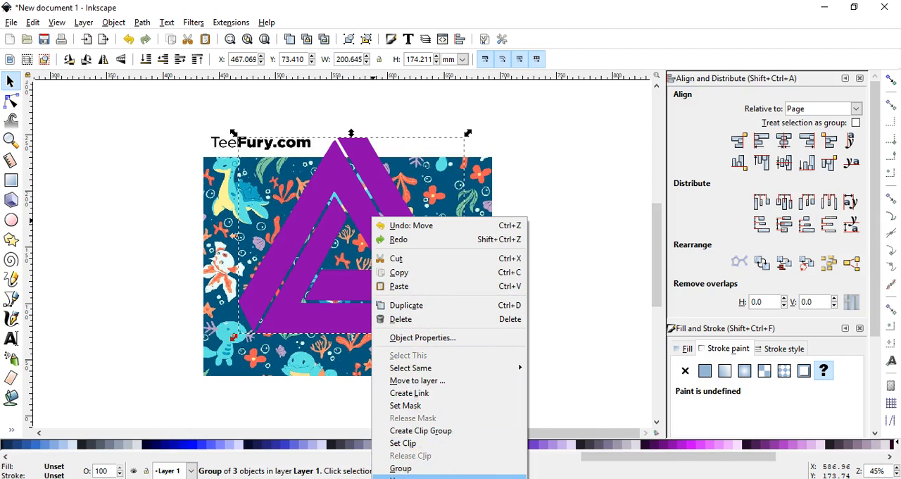
{"action": "left_click", "coordinate": [422, 477]}
{"action": "left_click", "coordinate": [518, 223]}
Reposition the dark blue pattern image to about X 434 mm, Y 59 mm so its artwork covers the whole triangle.
{"action": "left_click_drag", "start_coordinate": [491, 356], "coordinate": [479, 338]}
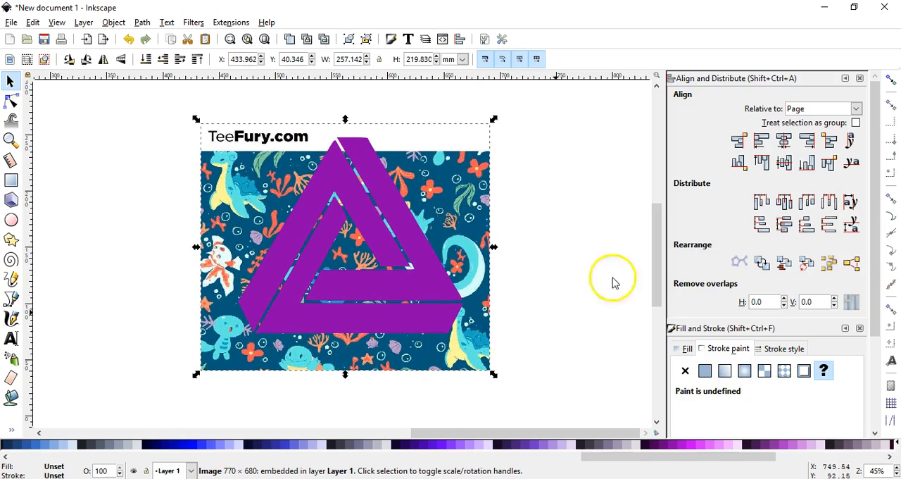
{"action": "left_click", "coordinate": [892, 84]}
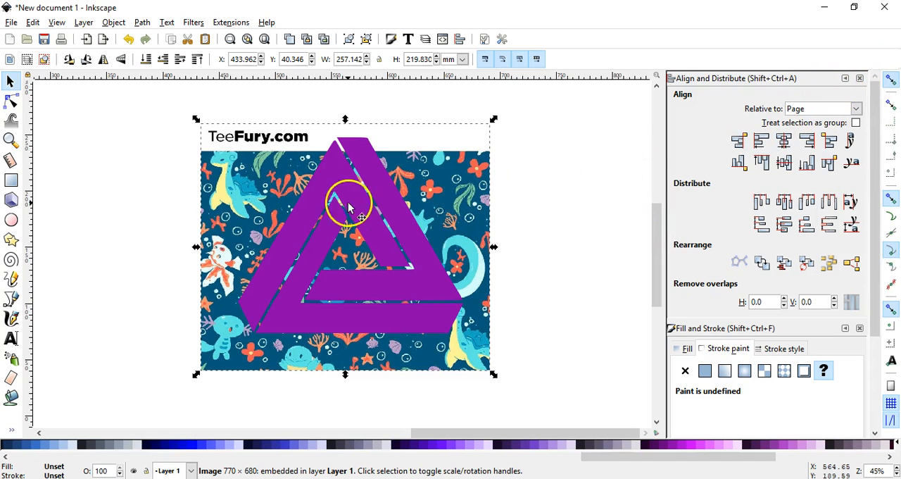
{"action": "left_click_drag", "start_coordinate": [481, 195], "coordinate": [452, 168]}
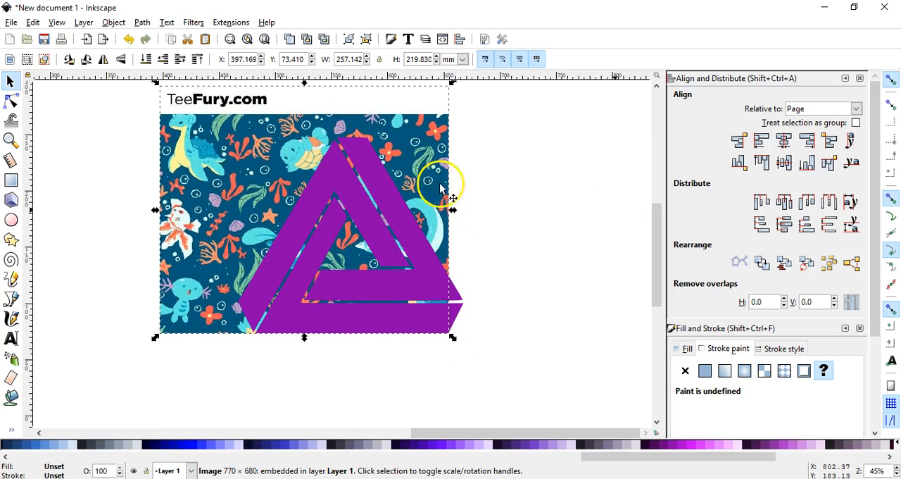
{"action": "left_click_drag", "start_coordinate": [245, 148], "coordinate": [288, 171]}
{"action": "left_click", "coordinate": [553, 228]}
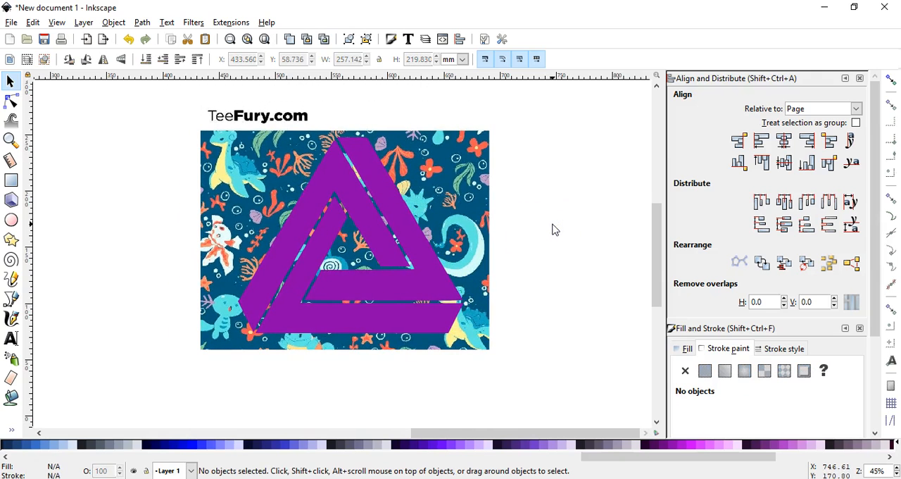
Clip the dark blue underwater pattern image to the triangle's bottom section with its inner left arm.
{"action": "left_click", "coordinate": [468, 217], "text": "shift"}
{"action": "left_click", "coordinate": [412, 329], "text": "shift"}
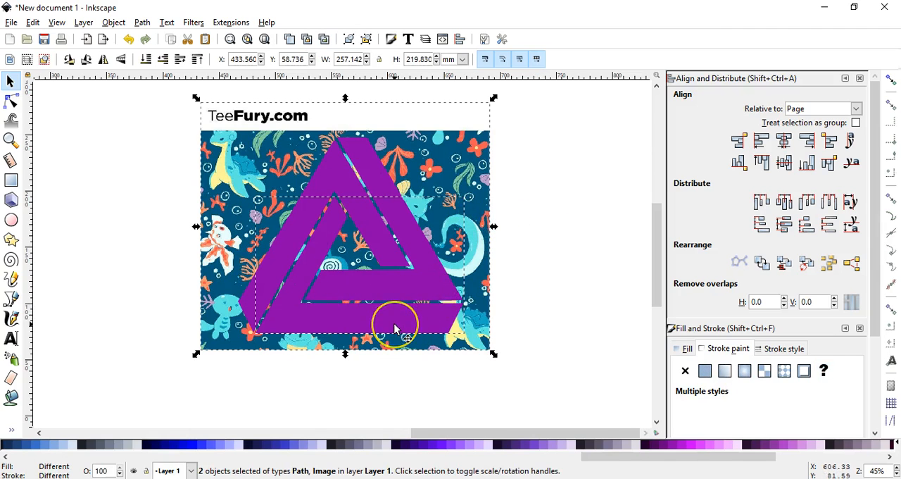
{"action": "left_click", "coordinate": [115, 23]}
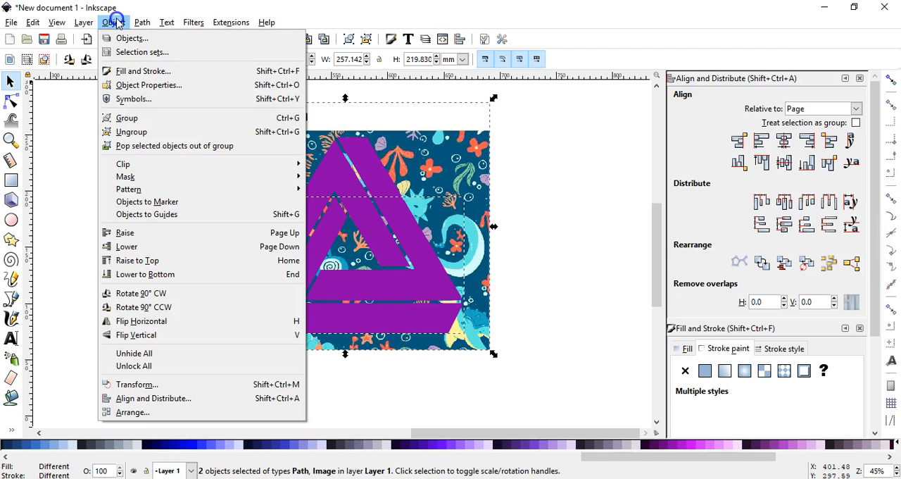
{"action": "mouse_move", "coordinate": [176, 165]}
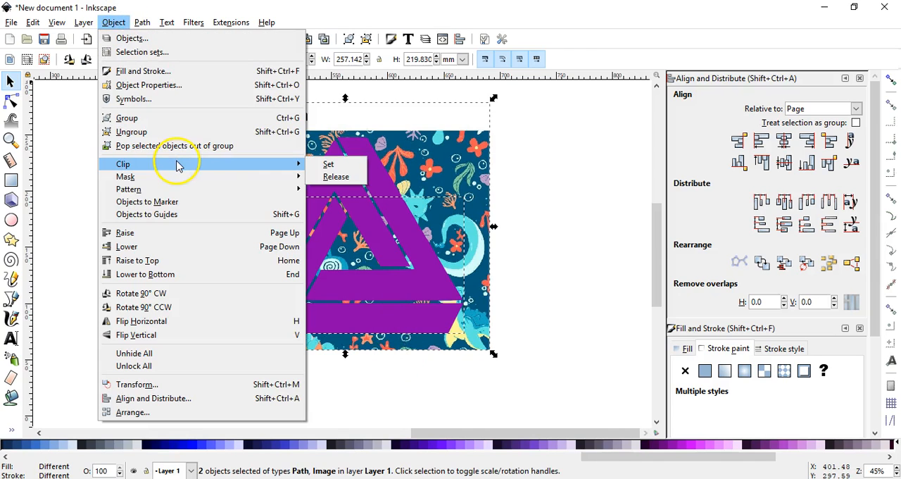
{"action": "left_click", "coordinate": [331, 164]}
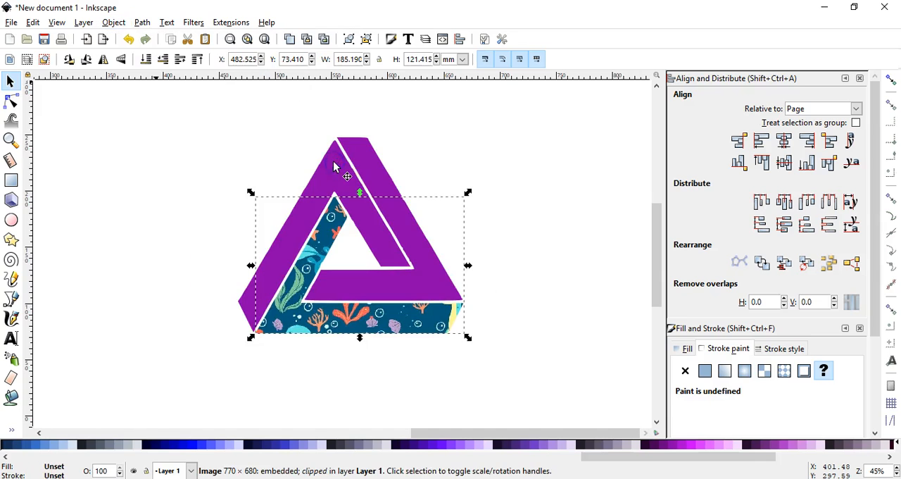
{"action": "left_click", "coordinate": [574, 225]}
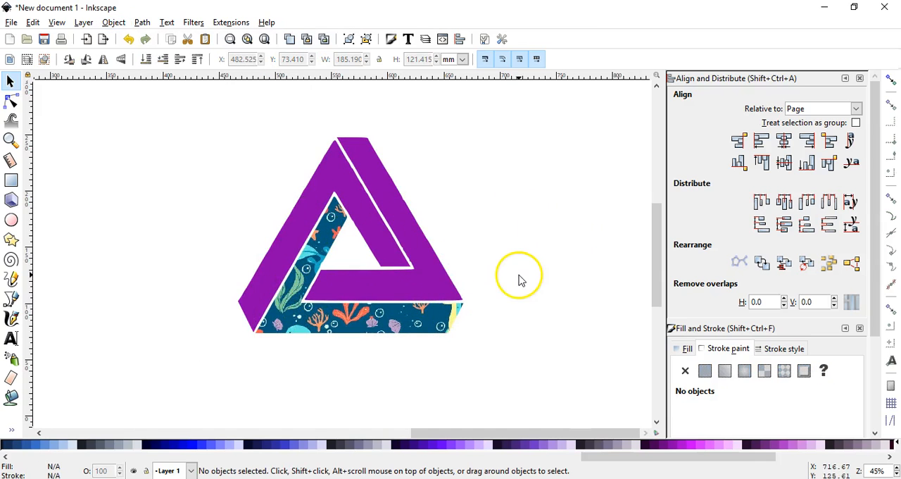
Switch to the browser and copy the teal Pokémon pattern image.
{"action": "key", "text": "alt+Tab"}
{"action": "key", "text": "ctrl+Tab"}
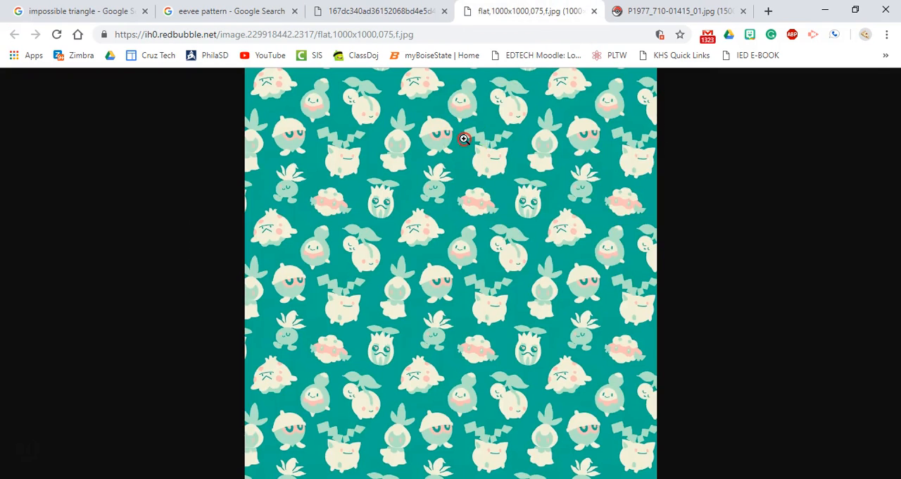
{"action": "right_click", "coordinate": [464, 139]}
{"action": "left_click", "coordinate": [488, 181]}
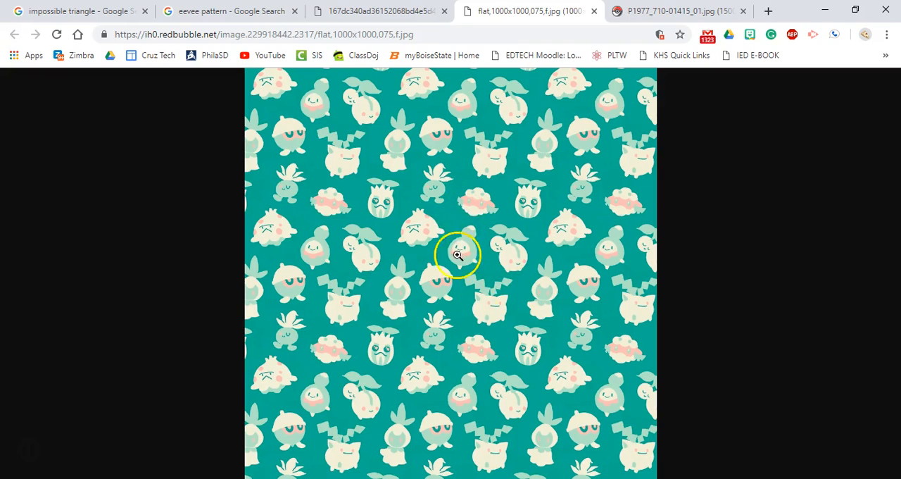
Switch back to Inkscape, paste the teal pattern, lower it behind the triangle and position it at about X 435 mm, Y 13 mm.
{"action": "key", "text": "alt+Tab"}
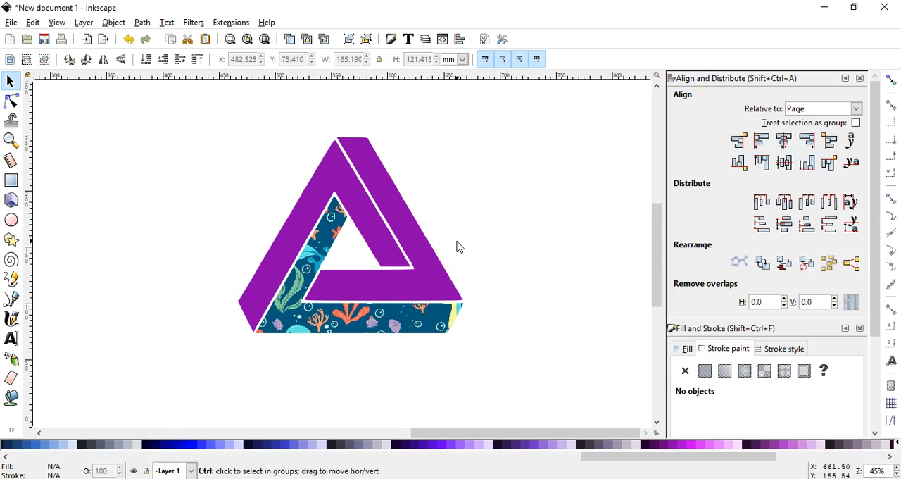
{"action": "key", "text": "ctrl+v"}
{"action": "left_click", "coordinate": [479, 247]}
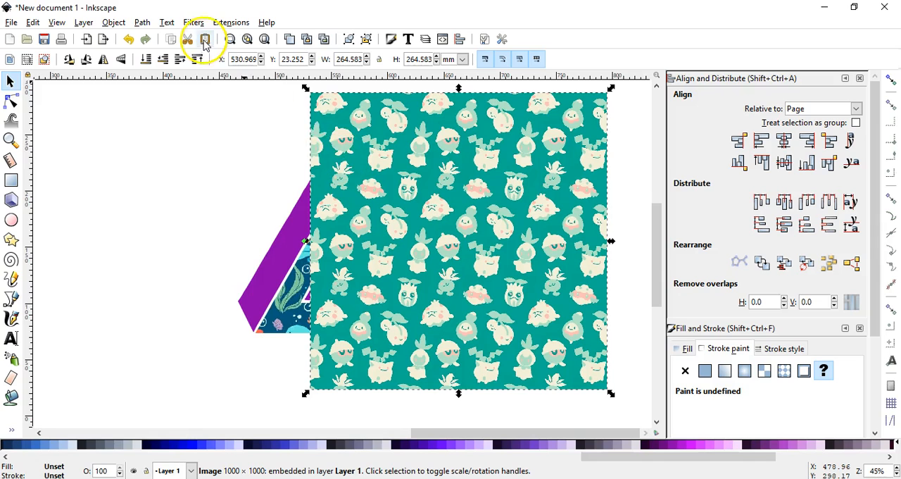
{"action": "left_click", "coordinate": [33, 23]}
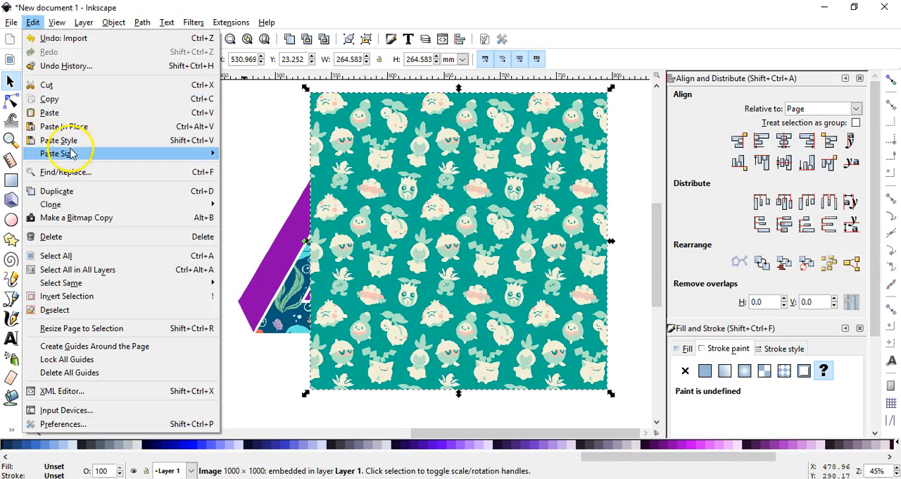
{"action": "left_click", "coordinate": [273, 147]}
{"action": "left_click_drag", "start_coordinate": [440, 195], "coordinate": [352, 197]}
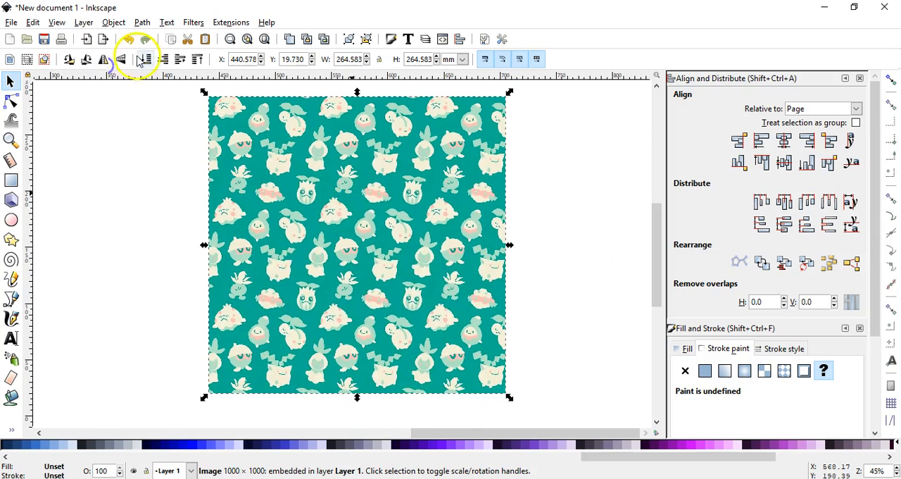
{"action": "left_click", "coordinate": [146, 60]}
{"action": "left_click_drag", "start_coordinate": [485, 173], "coordinate": [466, 209]}
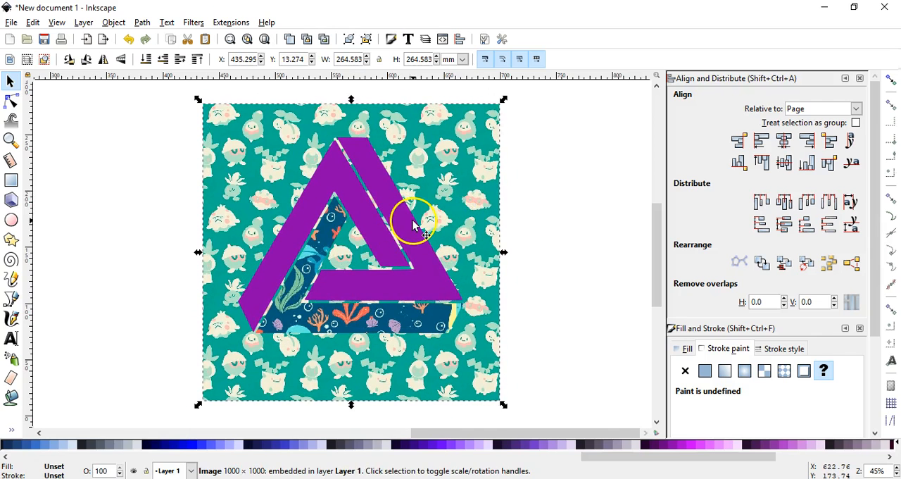
Clip the teal pattern image to the triangle's right section with its inner bottom arm.
{"action": "left_click", "coordinate": [415, 227], "text": "shift"}
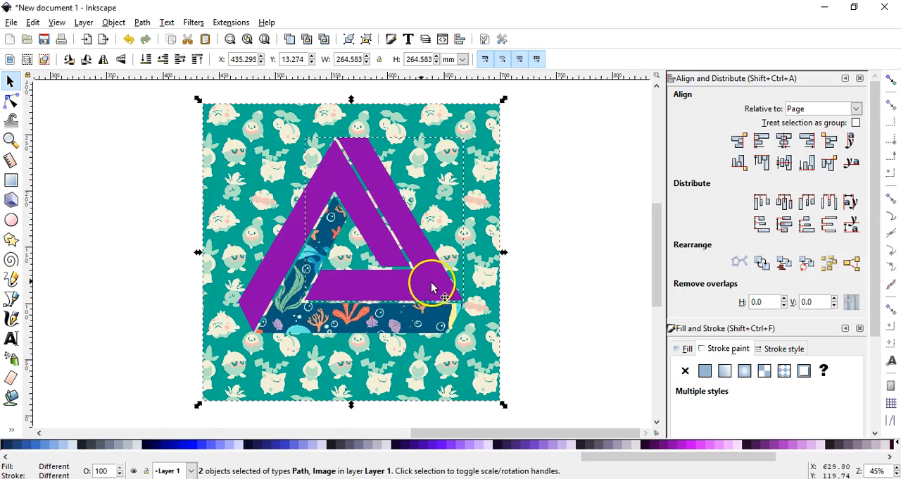
{"action": "left_click", "coordinate": [112, 23]}
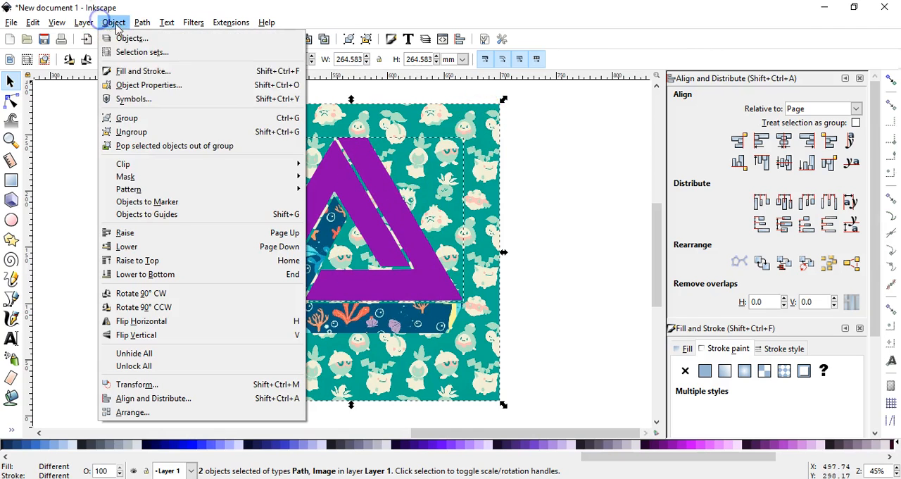
{"action": "mouse_move", "coordinate": [113, 167]}
{"action": "left_click", "coordinate": [362, 166]}
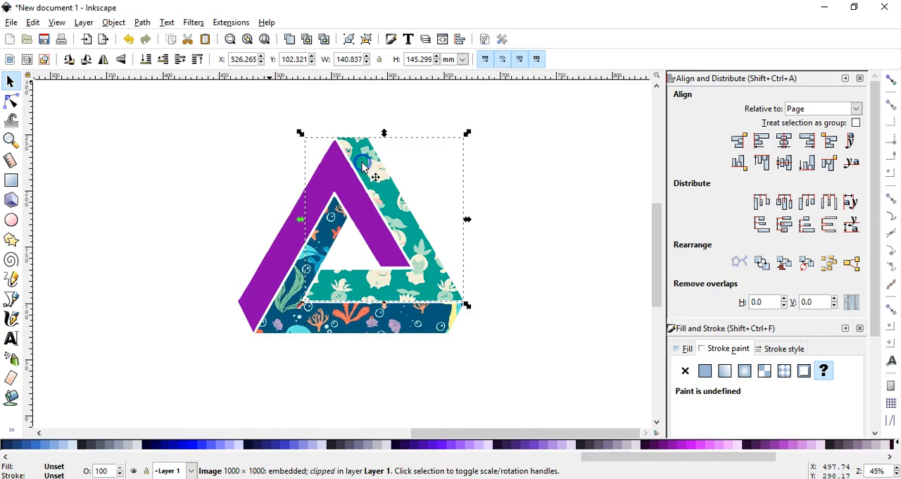
{"action": "left_click", "coordinate": [540, 164]}
Switch to the browser and copy the white Eevee evolutions pattern image.
{"action": "key", "text": "alt+Tab"}
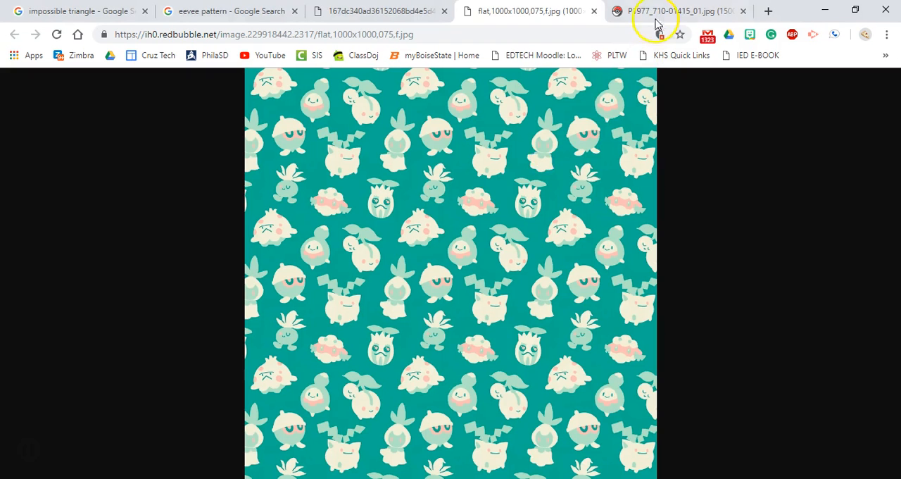
{"action": "left_click", "coordinate": [693, 12]}
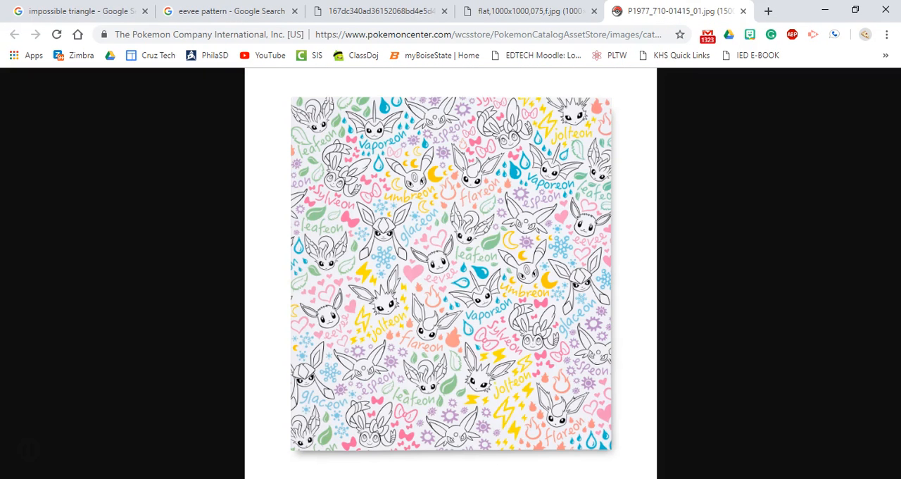
{"action": "right_click", "coordinate": [436, 158]}
{"action": "left_click", "coordinate": [452, 203]}
Switch back to Inkscape, paste the Eevee pattern over the triangle and lower it behind the sections.
{"action": "key", "text": "alt+Tab"}
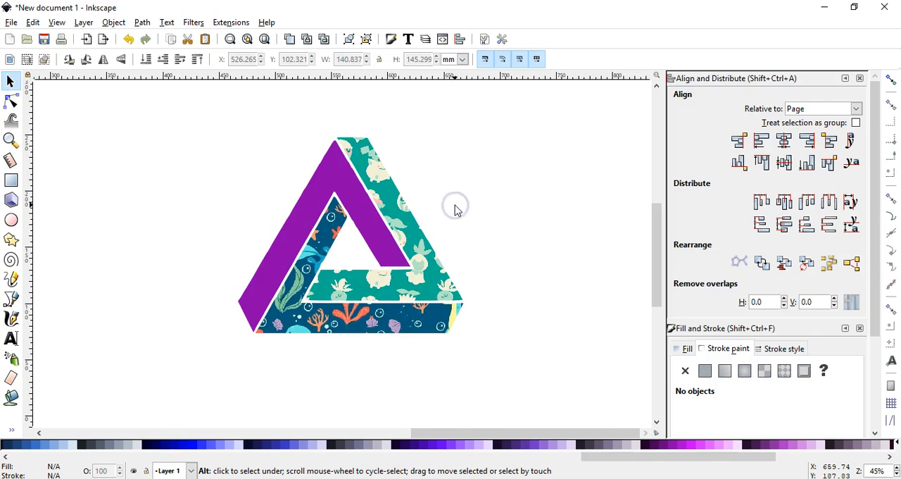
{"action": "key", "text": "ctrl+v"}
{"action": "left_click_drag", "start_coordinate": [443, 242], "coordinate": [362, 260]}
{"action": "left_click", "coordinate": [146, 59]}
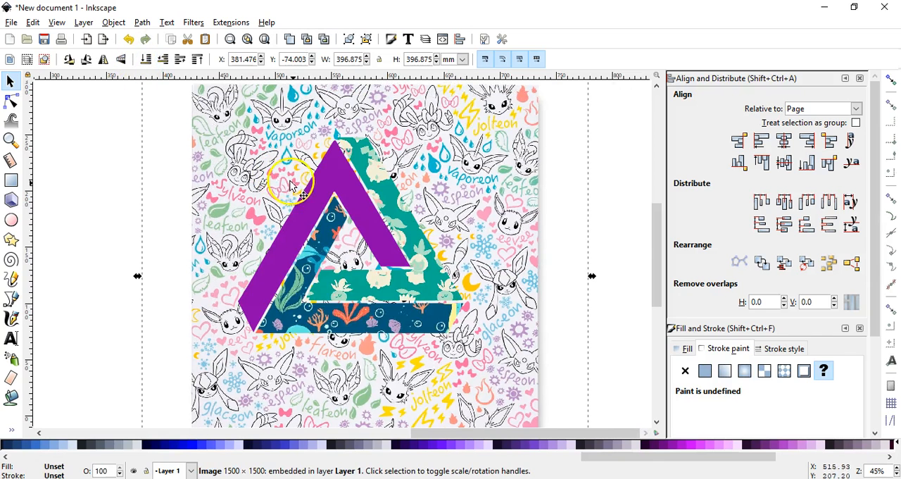
Clip the Eevee pattern image to the remaining purple section on the triangle's left side.
{"action": "left_click", "coordinate": [308, 199], "text": "shift"}
{"action": "left_click", "coordinate": [113, 22]}
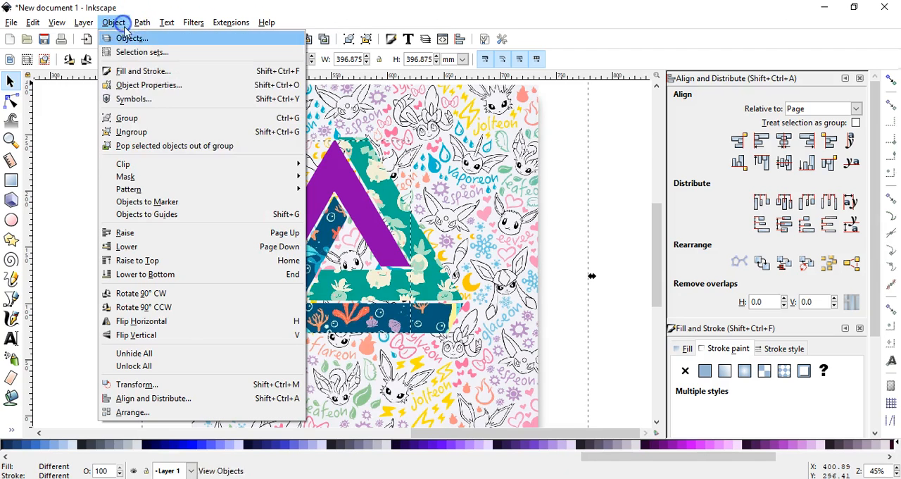
{"action": "mouse_move", "coordinate": [161, 163]}
{"action": "left_click", "coordinate": [326, 164]}
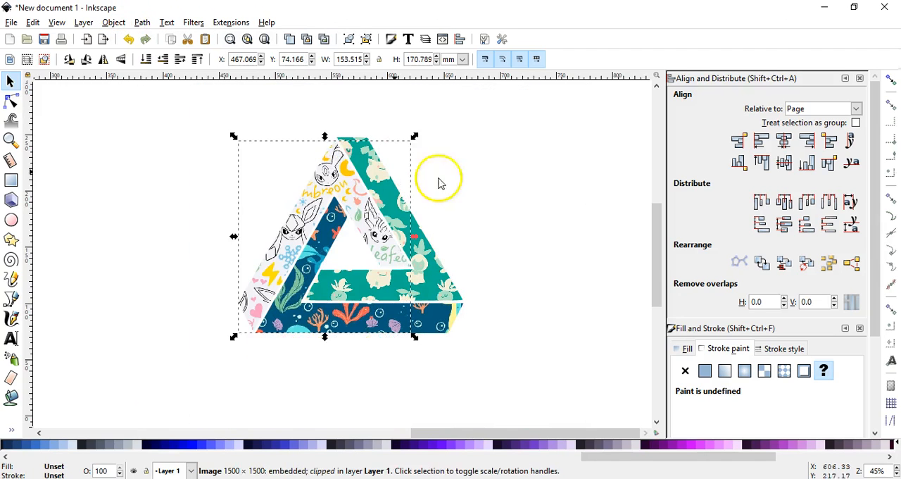
{"action": "left_click", "coordinate": [519, 171]}
Group the three pattern-filled sections into one triangle.
{"action": "left_click_drag", "start_coordinate": [201, 100], "coordinate": [565, 416]}
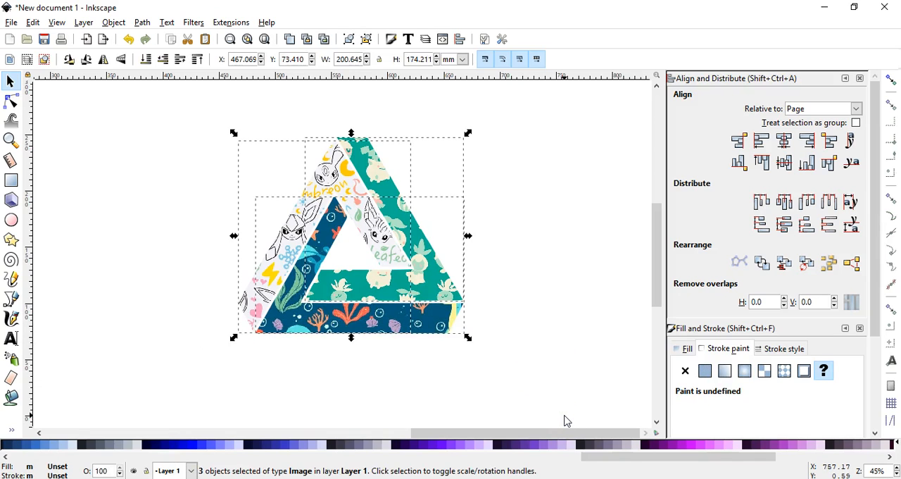
{"action": "key", "text": "ctrl"}
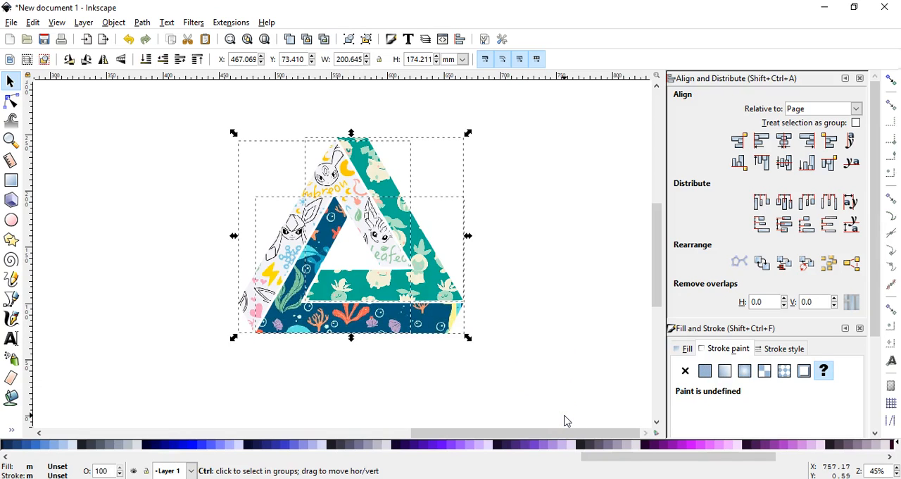
{"action": "key", "text": "ctrl+g"}
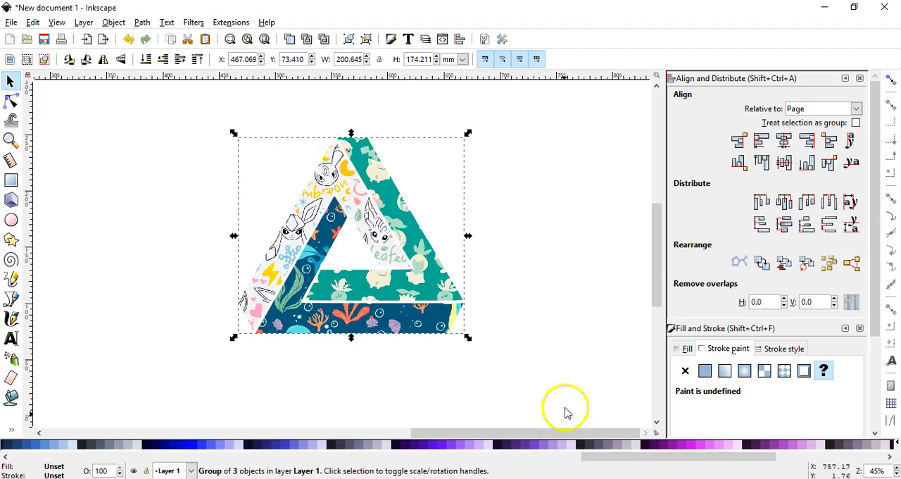
Move the patterned triangle beside the page at about X 271 mm, and shift the purple triangle partly over the page's left edge.
{"action": "left_click", "coordinate": [241, 42]}
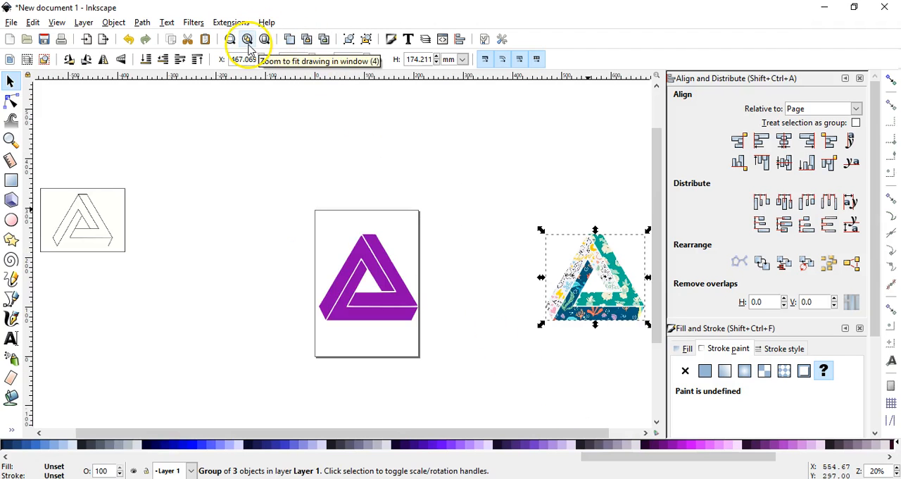
{"action": "left_click_drag", "start_coordinate": [616, 298], "coordinate": [504, 295]}
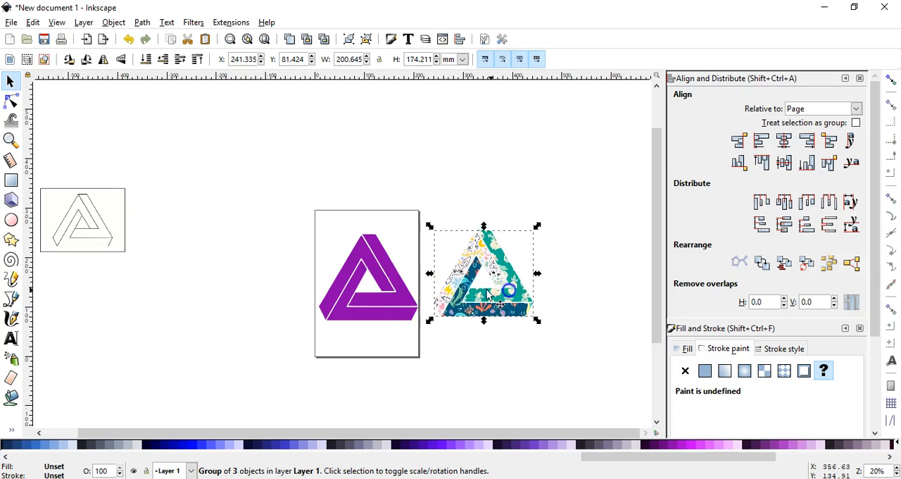
{"action": "left_click", "coordinate": [380, 293]}
{"action": "left_click_drag", "start_coordinate": [352, 251], "coordinate": [326, 246]}
{"action": "left_click_drag", "start_coordinate": [489, 260], "coordinate": [504, 263]}
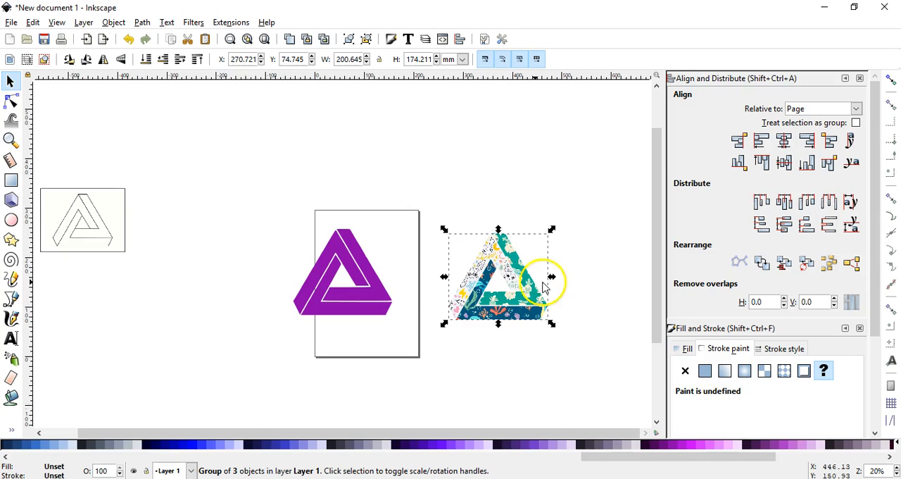
Move the purple triangle onto the page and center it relative to the page on both the vertical and horizontal axes.
{"action": "left_click_drag", "start_coordinate": [357, 288], "coordinate": [384, 296]}
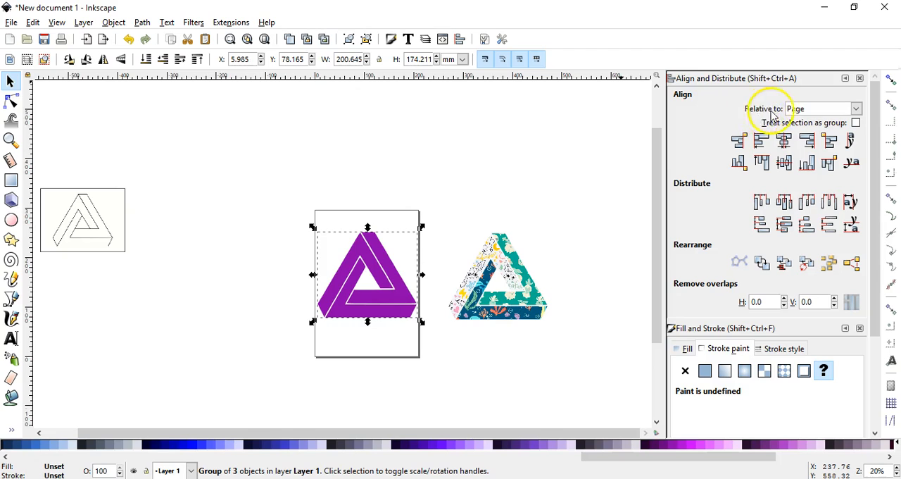
{"action": "left_click", "coordinate": [798, 109]}
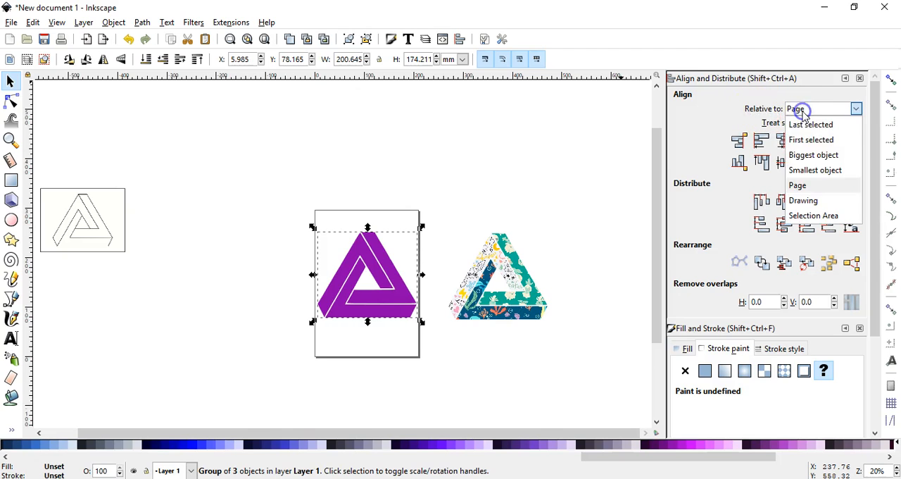
{"action": "left_click", "coordinate": [800, 181]}
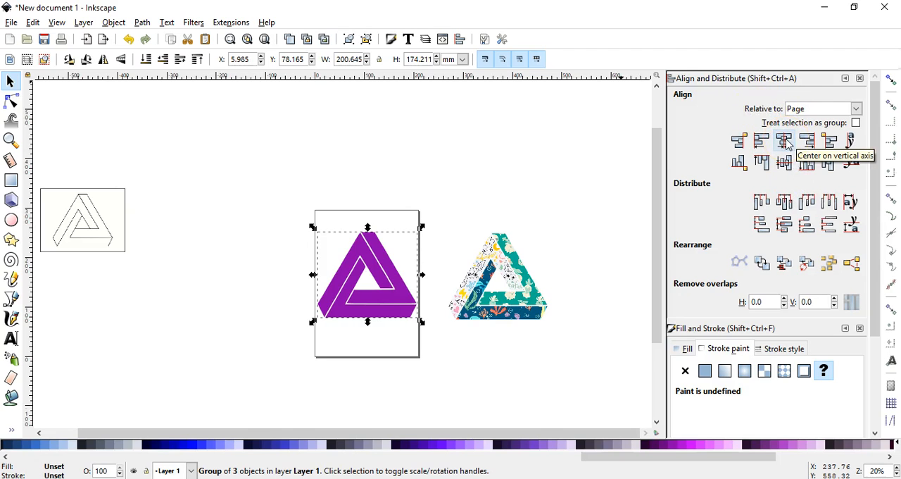
{"action": "left_click", "coordinate": [786, 142]}
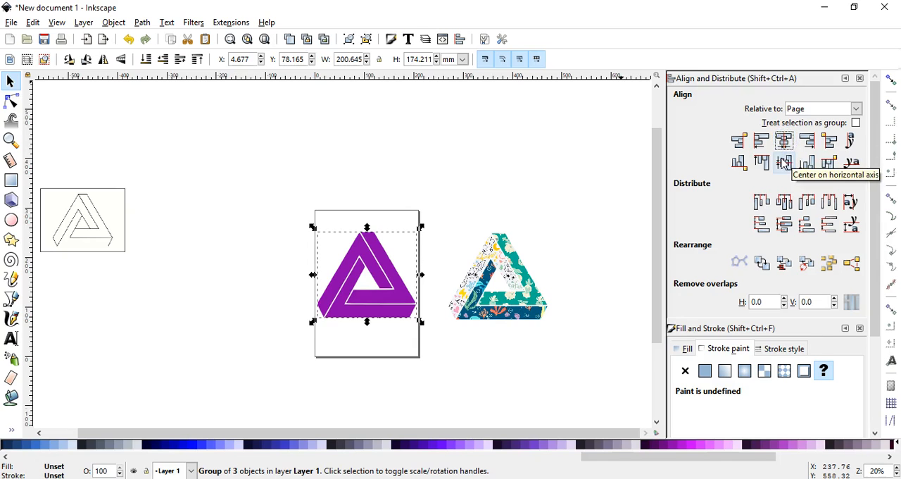
{"action": "left_click", "coordinate": [784, 163]}
{"action": "left_click", "coordinate": [454, 220]}
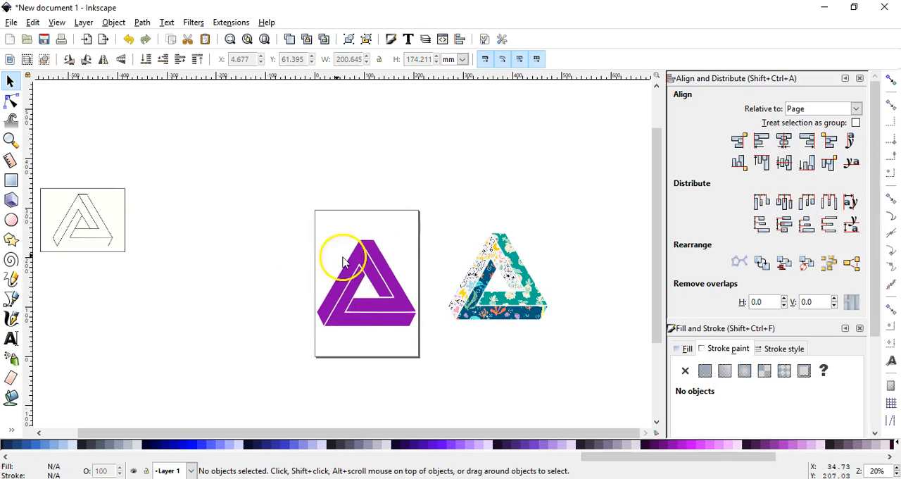
Center the patterned triangle on the page on both axes, directly behind the purple one.
{"action": "left_click", "coordinate": [264, 39]}
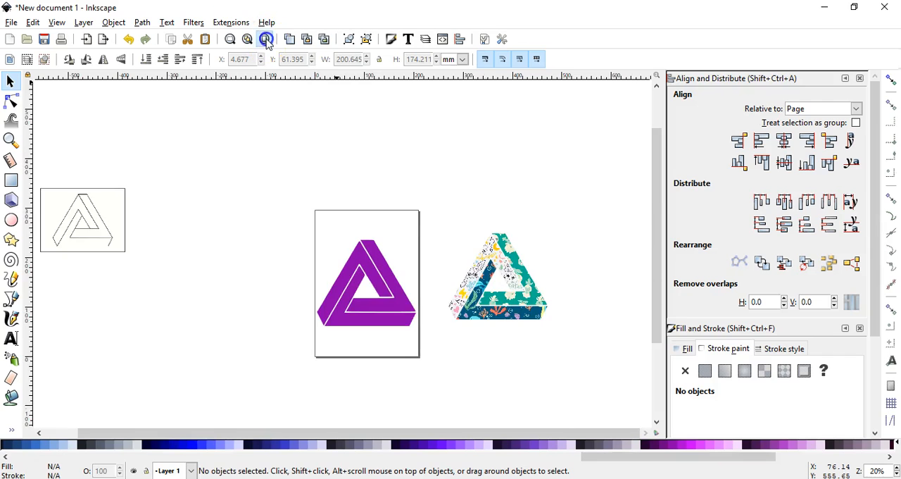
{"action": "left_click", "coordinate": [614, 280]}
{"action": "left_click_drag", "start_coordinate": [614, 281], "coordinate": [555, 276]}
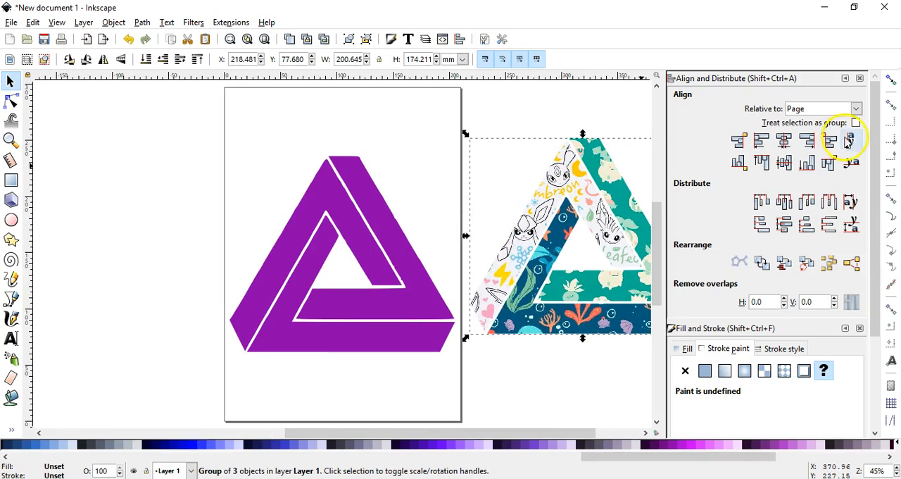
{"action": "left_click", "coordinate": [786, 144]}
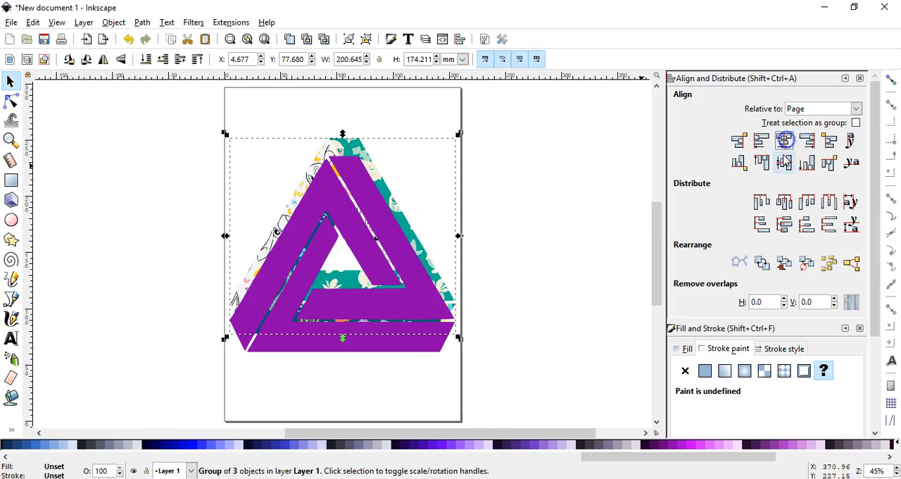
{"action": "left_click", "coordinate": [783, 163]}
{"action": "left_click", "coordinate": [507, 221]}
{"action": "left_click", "coordinate": [452, 329]}
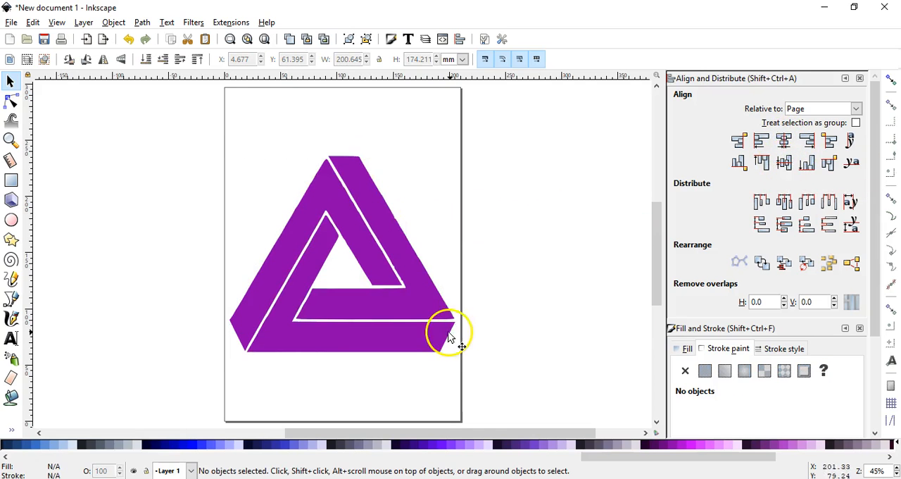
Try the purple triangle one level lower in the stacking order, and raise it back to the top.
{"action": "left_click", "coordinate": [380, 240]}
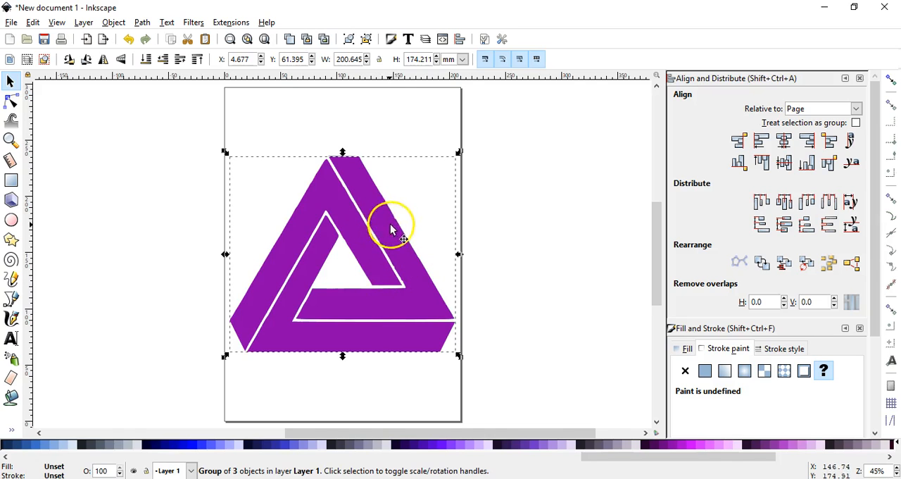
{"action": "left_click", "coordinate": [143, 59]}
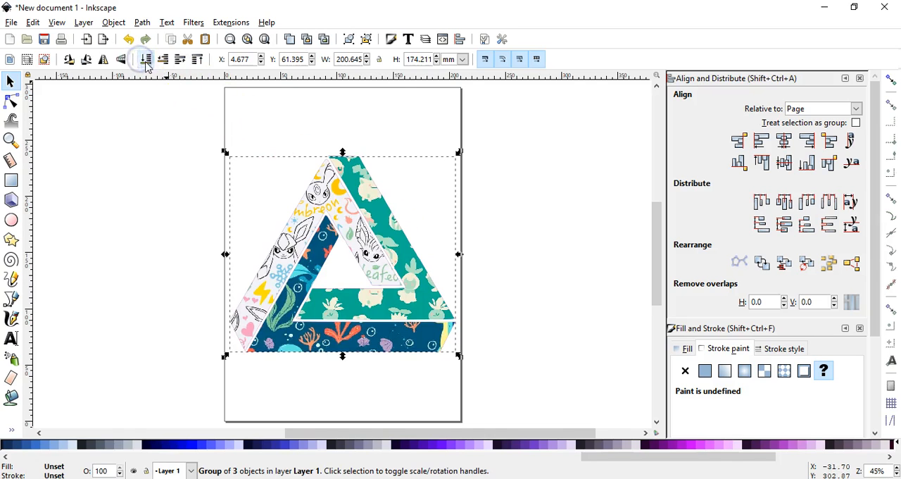
{"action": "left_click", "coordinate": [198, 61]}
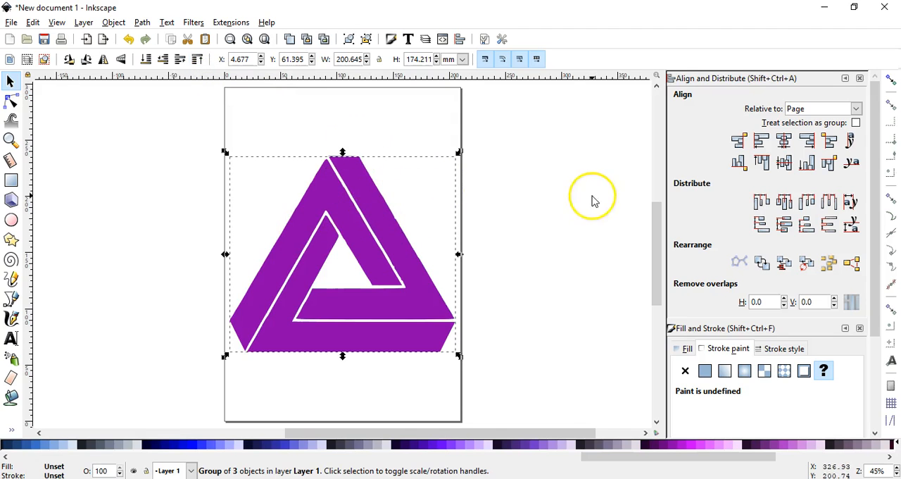
Remove the fill from the purple triangle group.
{"action": "left_click", "coordinate": [858, 80]}
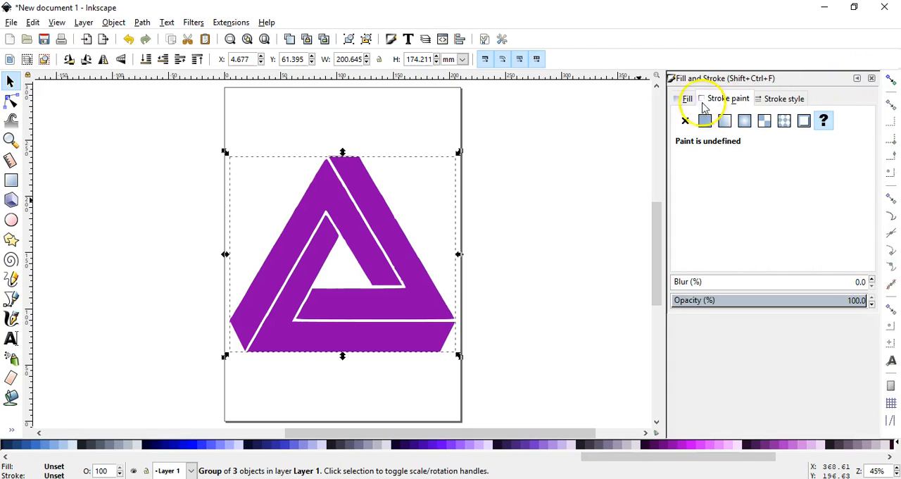
{"action": "left_click", "coordinate": [680, 101]}
{"action": "left_click", "coordinate": [408, 40]}
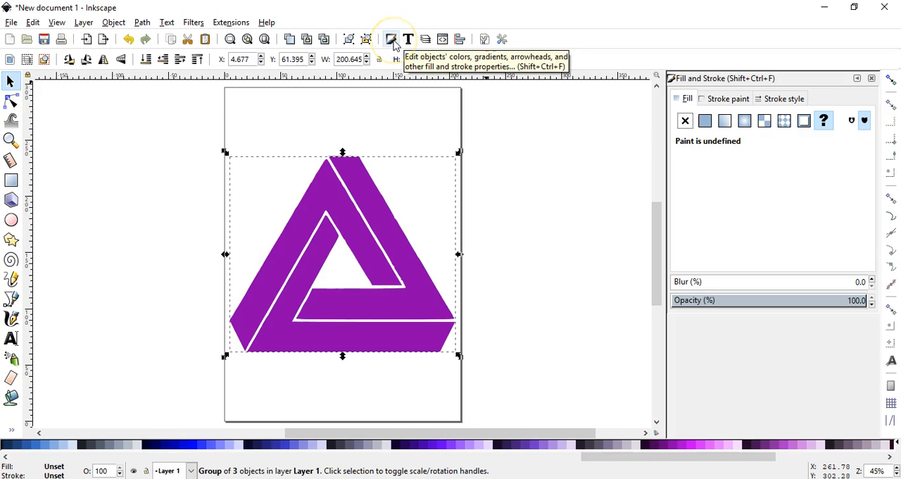
{"action": "left_click", "coordinate": [394, 43]}
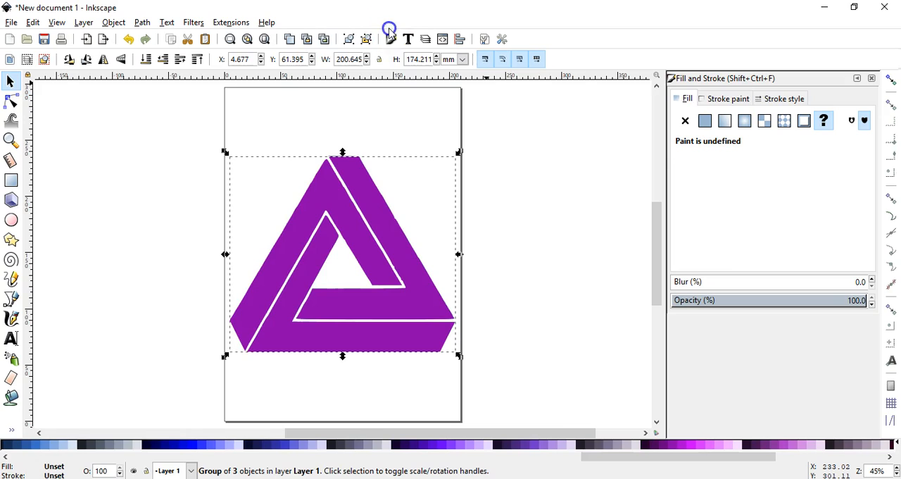
{"action": "left_click", "coordinate": [686, 122]}
Give the unfilled triangle a flat black stroke with a width of 2 px.
{"action": "left_click", "coordinate": [721, 101]}
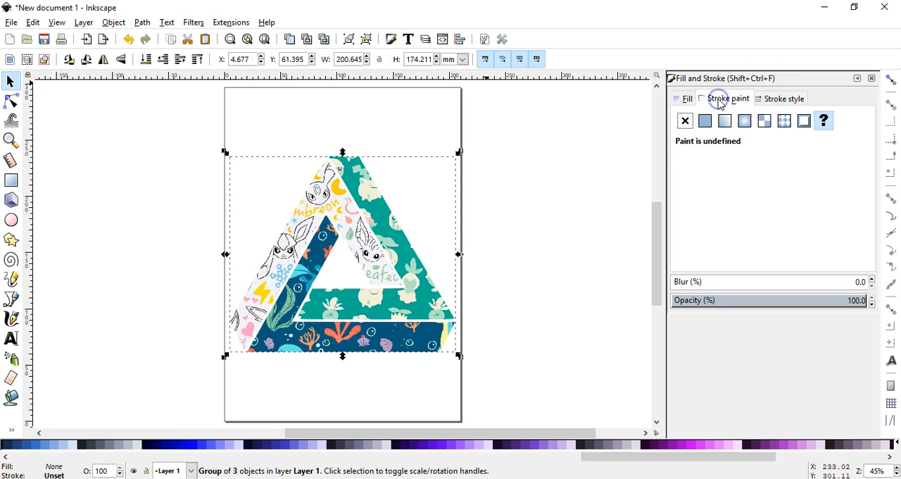
{"action": "left_click", "coordinate": [705, 122]}
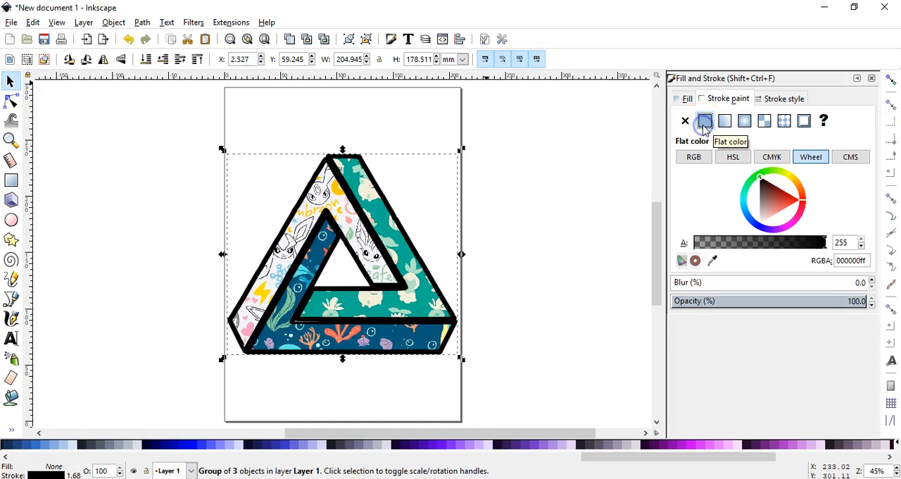
{"action": "left_click", "coordinate": [764, 121]}
{"action": "left_click", "coordinate": [787, 100]}
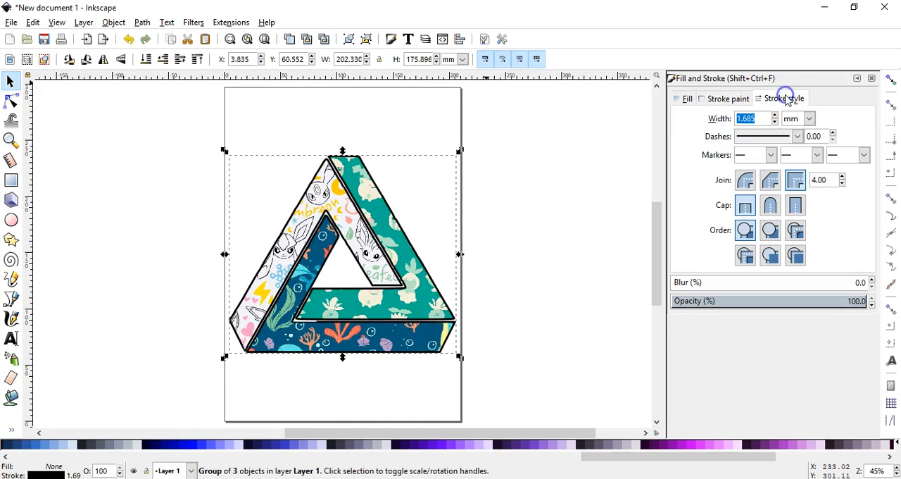
{"action": "left_click", "coordinate": [810, 119]}
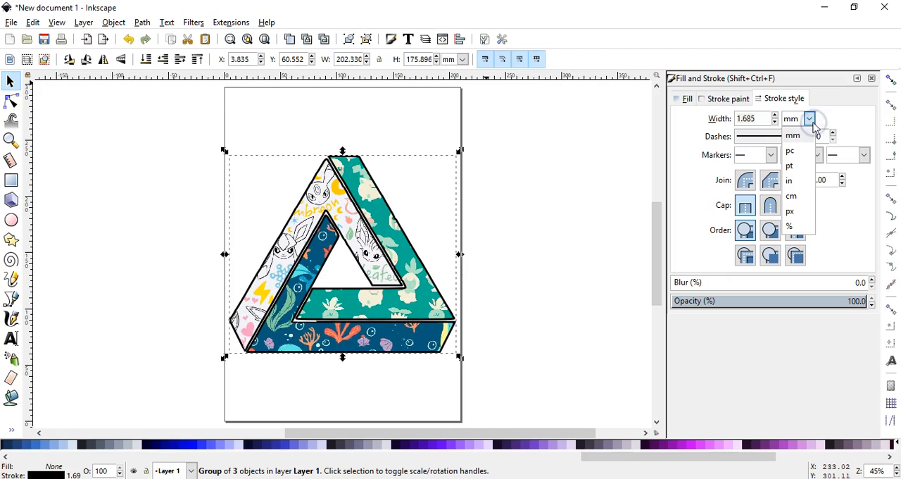
{"action": "left_click", "coordinate": [802, 213]}
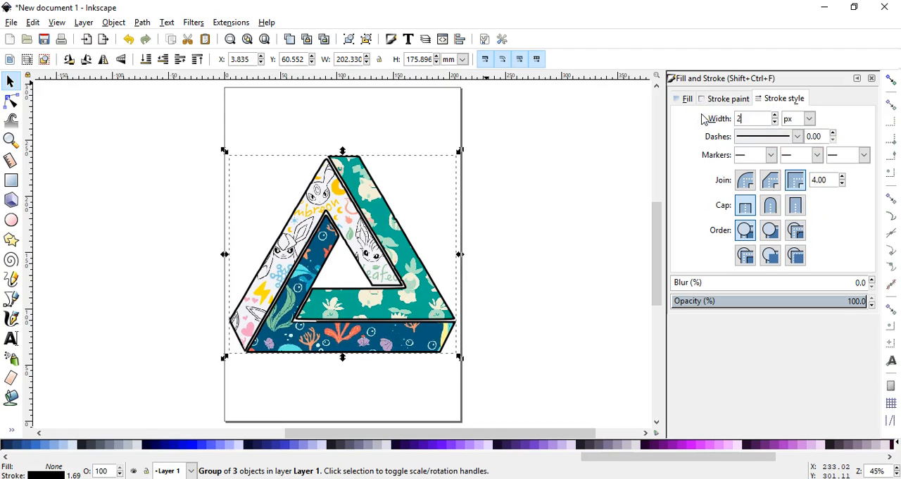
{"action": "left_click", "coordinate": [588, 210]}
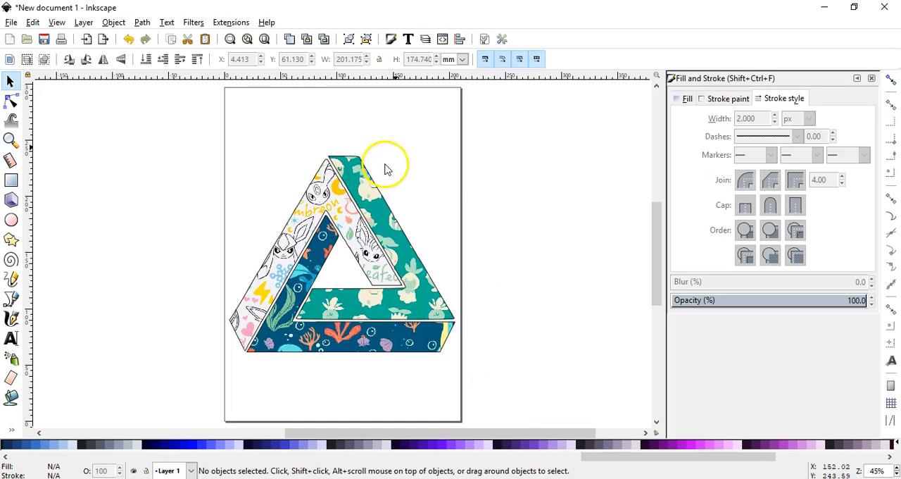
Group the outline with the patterned triangle, and shrink the group to about 111 × 97 mm in the page's upper-left area.
{"action": "mouse_move", "coordinate": [489, 373]}
{"action": "left_mouse_down"}
{"action": "mouse_move", "coordinate": [188, 177]}
{"action": "mouse_move", "coordinate": [137, 114]}
{"action": "left_mouse_up"}
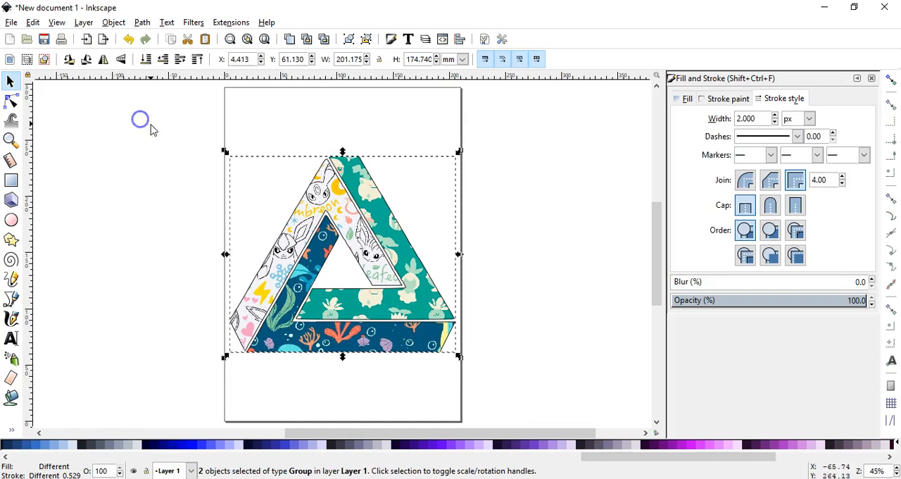
{"action": "key", "text": "ctrl+g"}
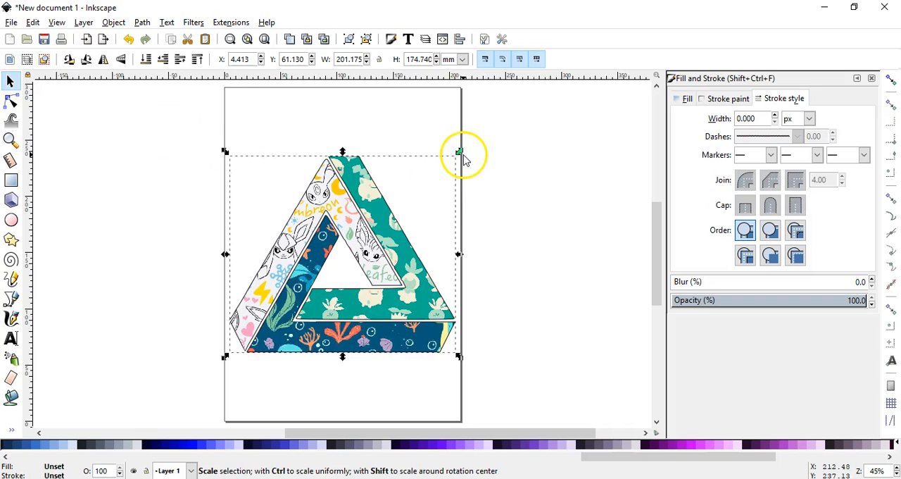
{"action": "left_click_drag", "start_coordinate": [459, 151], "coordinate": [358, 240]}
{"action": "left_click_drag", "start_coordinate": [323, 305], "coordinate": [326, 162]}
{"action": "left_click", "coordinate": [405, 176]}
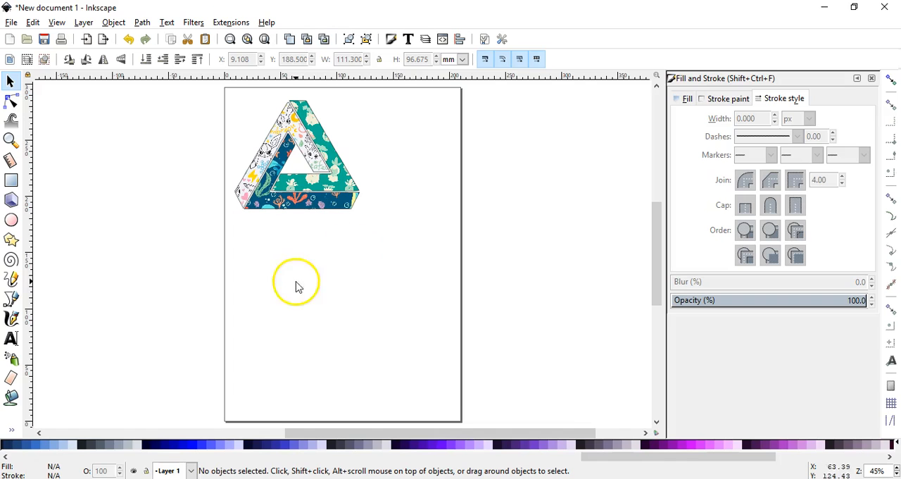
Move the triangle to the upper middle of the page and place two duplicates below it in a column.
{"action": "left_click_drag", "start_coordinate": [341, 181], "coordinate": [390, 178]}
{"action": "left_click_drag", "start_coordinate": [377, 210], "coordinate": [381, 405]}
{"action": "key", "text": "ctrl+d"}
{"action": "key", "text": "ctrl+d"}
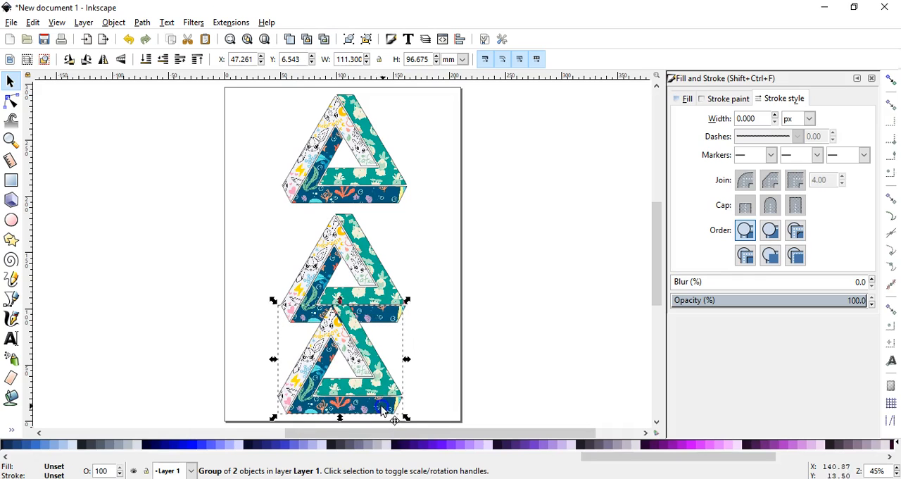
Scale the three triangles down to about 104 × 90 mm each and space them apart in a vertical column on the page.
{"action": "left_click", "coordinate": [387, 276], "text": "shift"}
{"action": "left_click", "coordinate": [387, 176], "text": "shift"}
{"action": "left_click_drag", "start_coordinate": [413, 97], "coordinate": [402, 112]}
{"action": "left_click", "coordinate": [454, 152]}
{"action": "left_click_drag", "start_coordinate": [369, 168], "coordinate": [377, 145]}
{"action": "left_click_drag", "start_coordinate": [313, 245], "coordinate": [323, 222]}
{"action": "left_click_drag", "start_coordinate": [331, 361], "coordinate": [345, 356]}
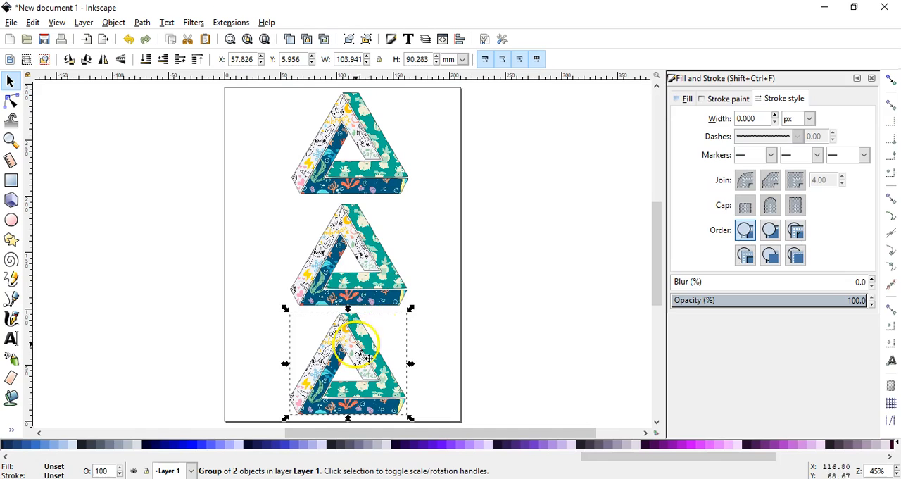
{"action": "left_click", "coordinate": [444, 310]}
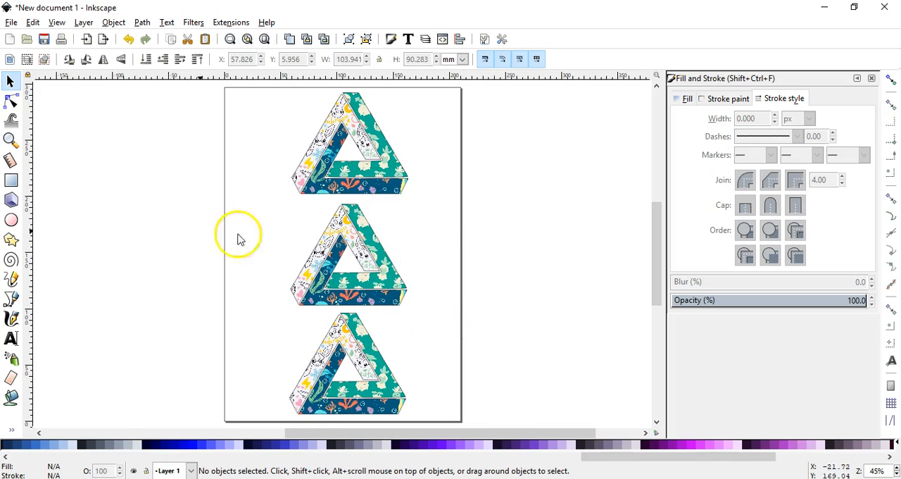
Save the document as an Inkscape SVG file named "impossible triangle EC".
{"action": "left_click", "coordinate": [11, 22]}
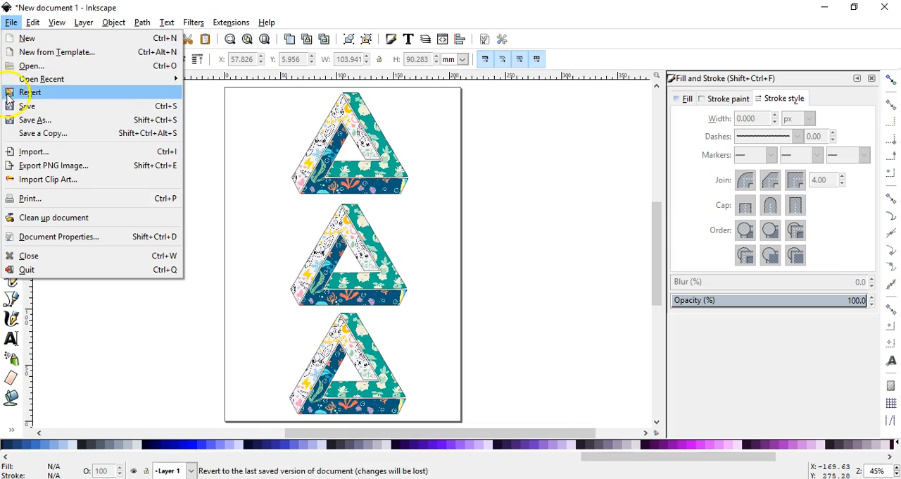
{"action": "left_click", "coordinate": [14, 121]}
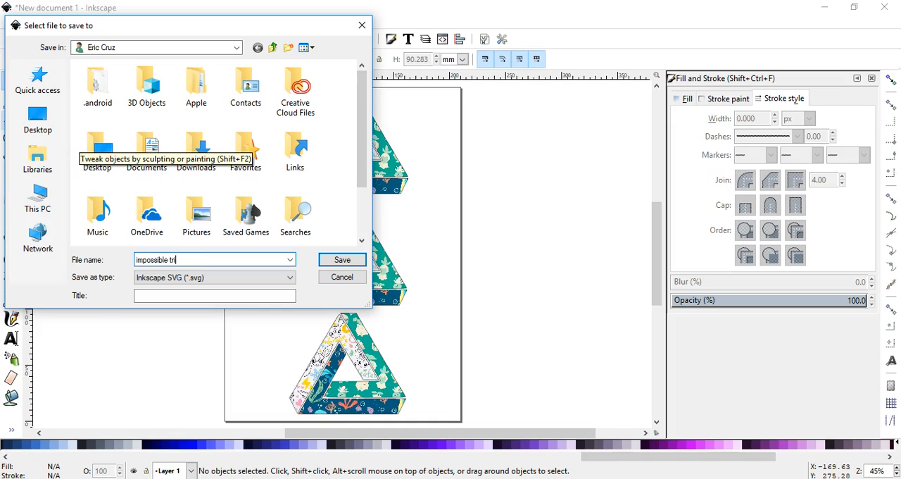
{"action": "type", "text": "E"}
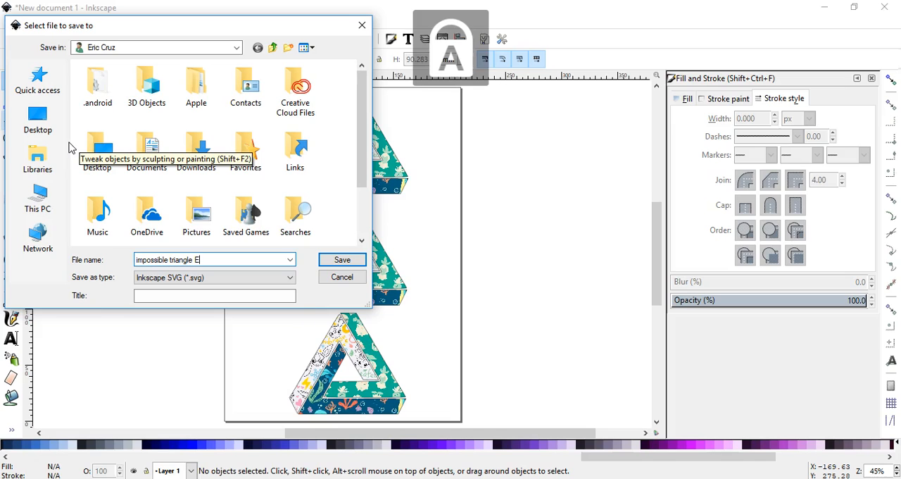
{"action": "key", "text": "BackSpace"}
{"action": "key", "text": "Caps_Lock"}
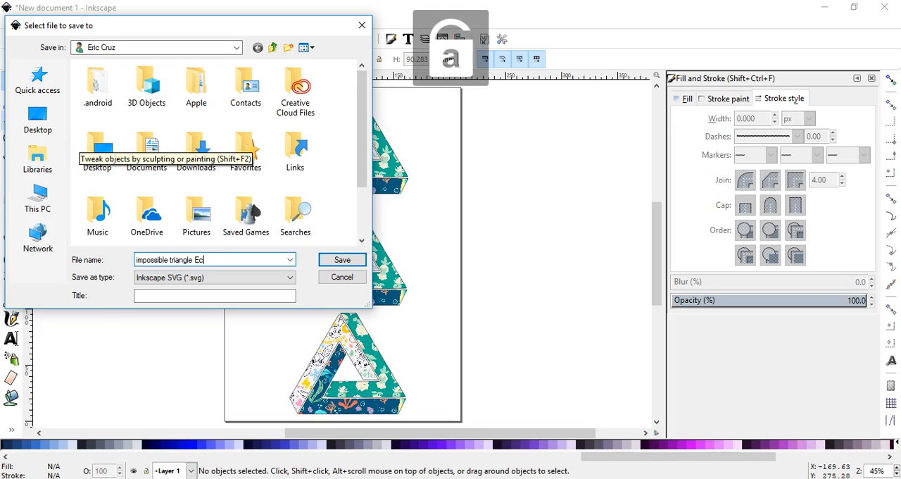
{"action": "key", "text": "BackSpace"}
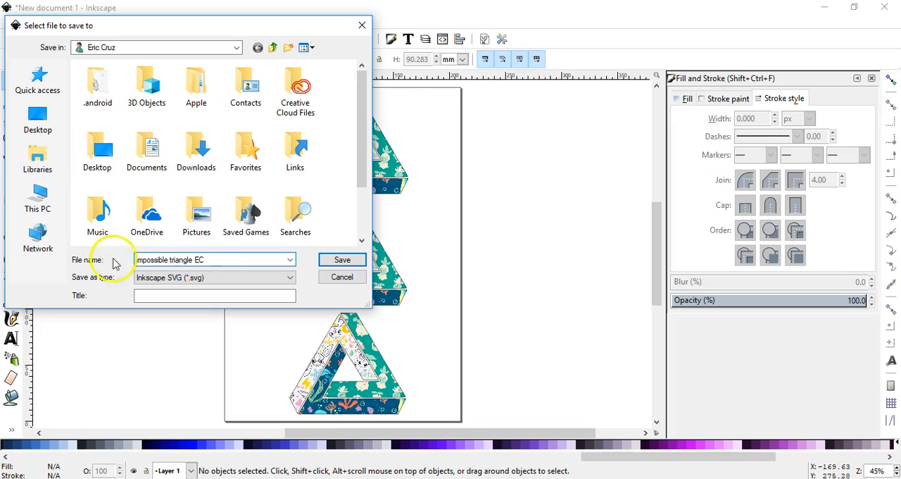
{"action": "left_click", "coordinate": [354, 261]}
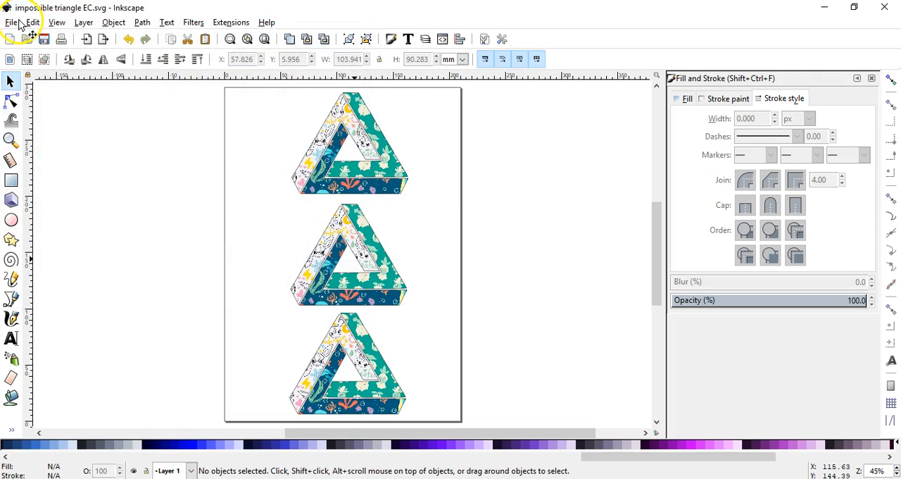
Save the document also as a PDF named "impossible triangle EC", keeping the default PDF 1.5 options.
{"action": "left_click", "coordinate": [14, 23]}
{"action": "left_click", "coordinate": [34, 120]}
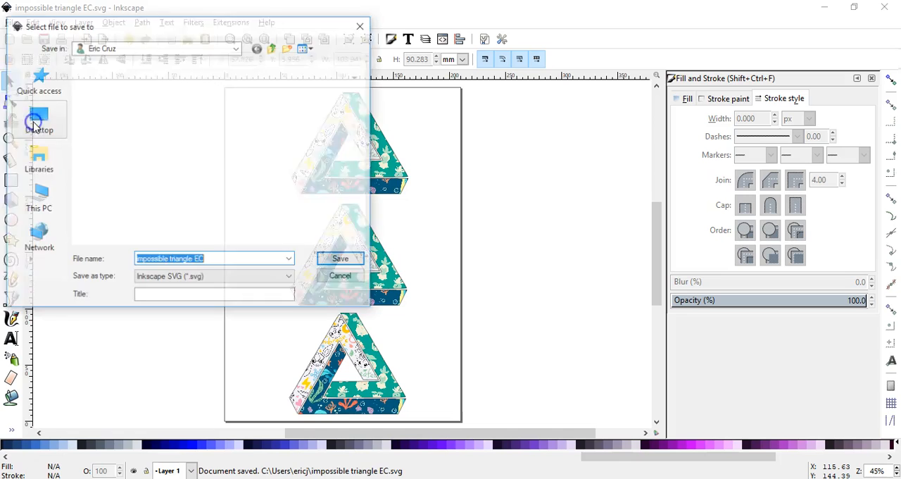
{"action": "left_click", "coordinate": [225, 277]}
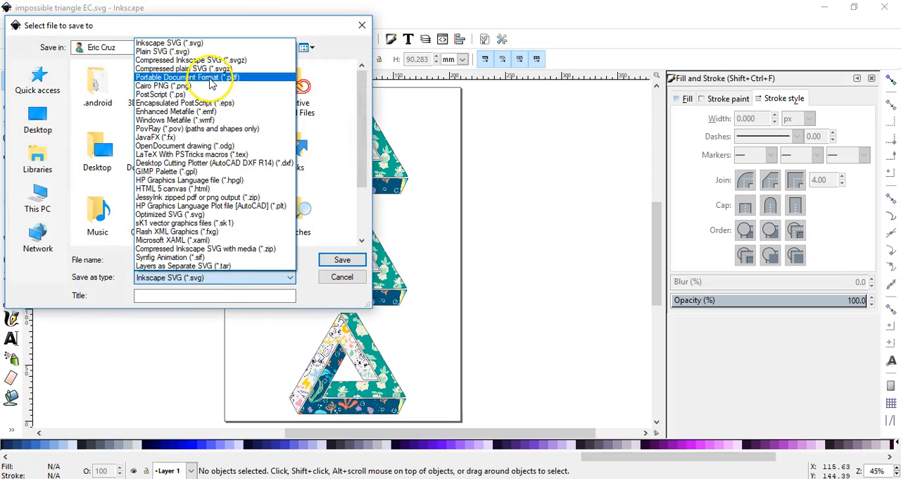
{"action": "left_click", "coordinate": [209, 78]}
{"action": "left_click", "coordinate": [342, 258]}
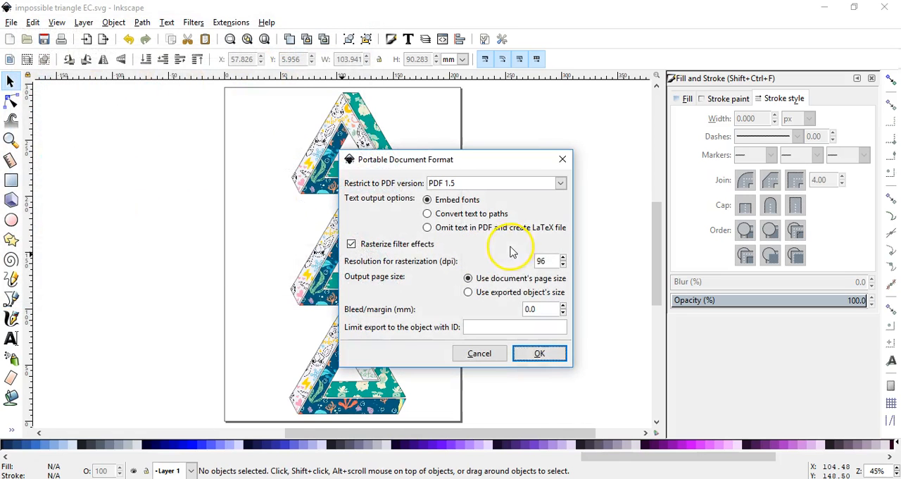
{"action": "left_click", "coordinate": [539, 353]}
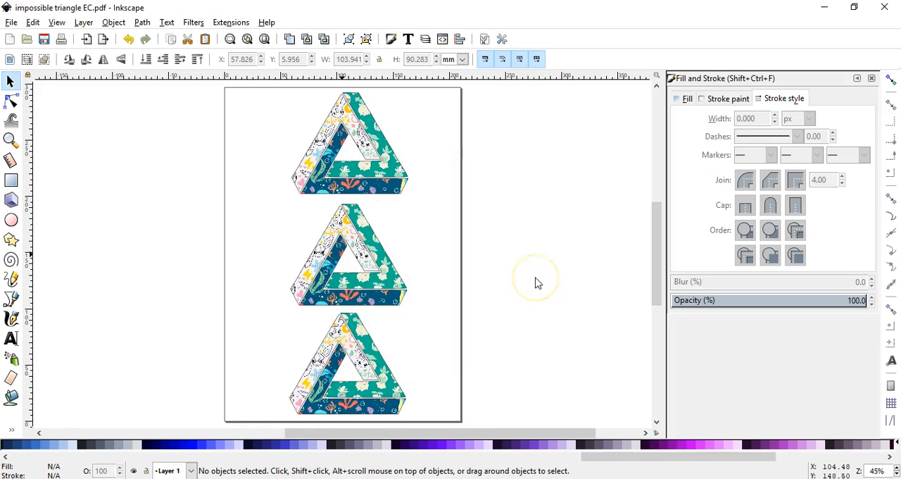